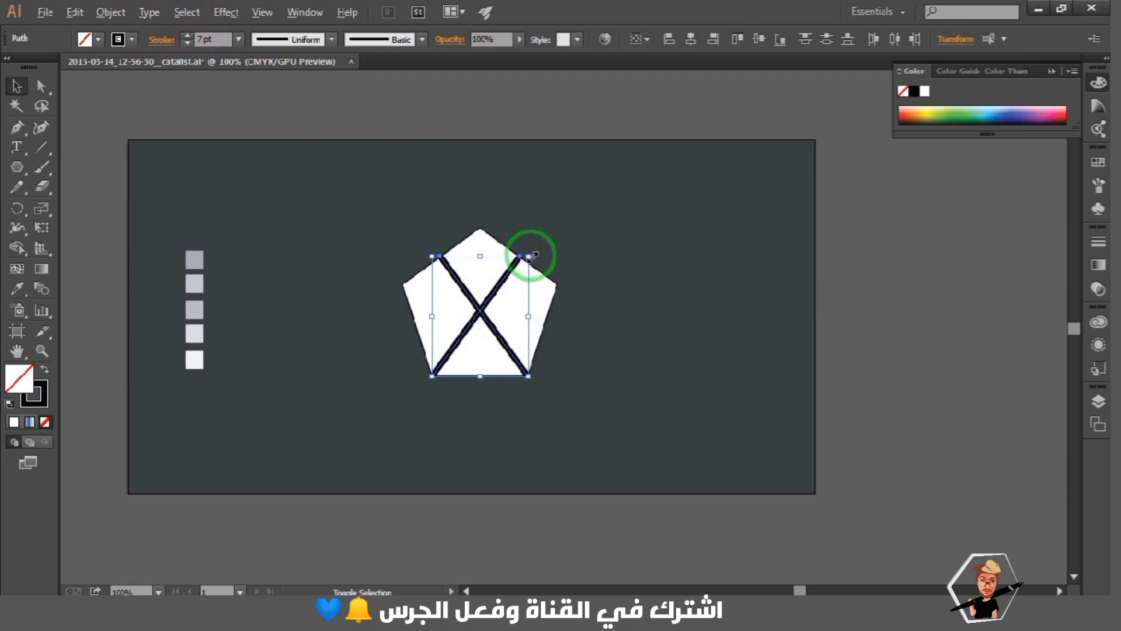
Enlarge the two crossing diagonal lines slightly so their ends extend past the pentagon's edges
{"action": "left_click_drag", "start_coordinate": [529, 255], "coordinate": [535, 251]}
{"action": "left_click", "coordinate": [635, 228]}
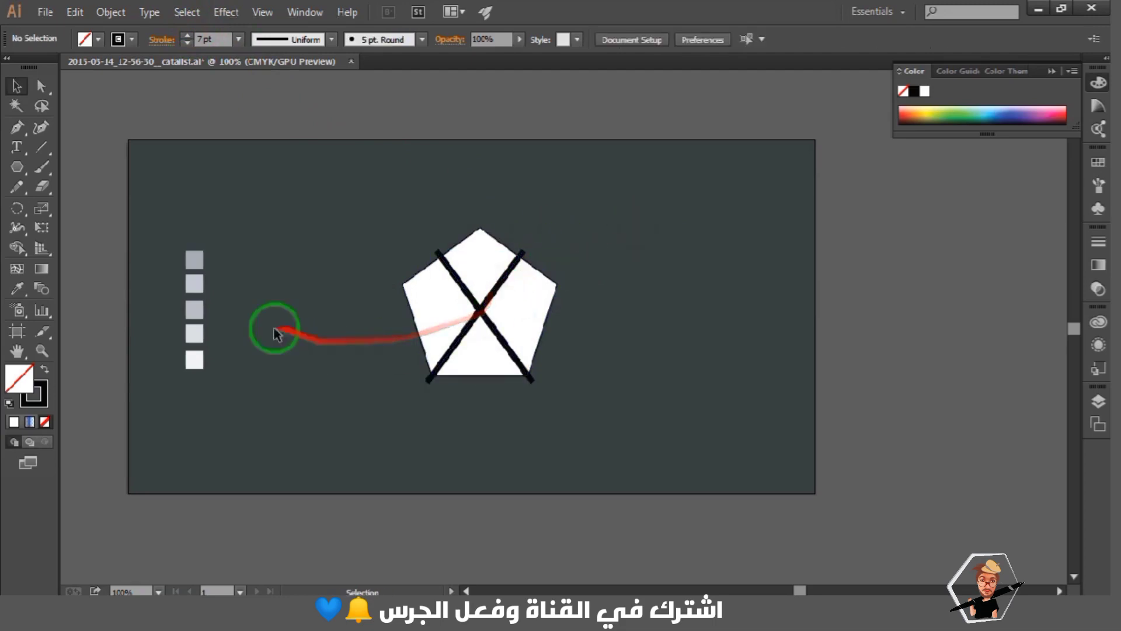
Draw a small black-filled circle where the lines cross, with copies at the lower ends of both lines
{"action": "left_click_drag", "start_coordinate": [17, 166], "coordinate": [76, 206]}
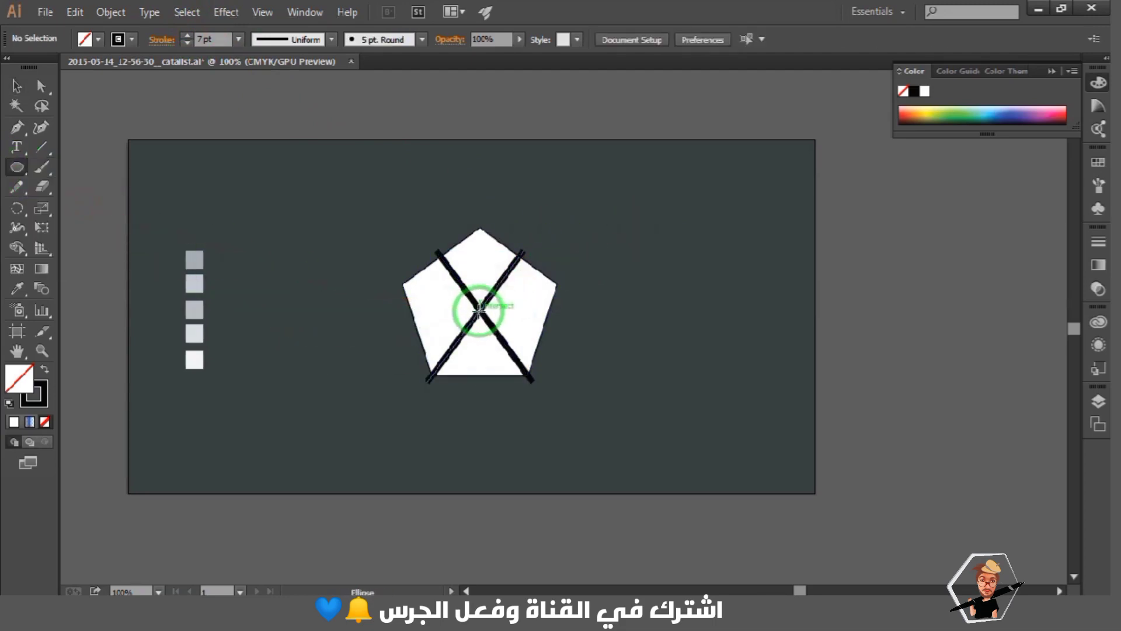
{"action": "mouse_move", "coordinate": [479, 311]}
{"action": "left_mouse_down"}
{"action": "mouse_move", "coordinate": [519, 301]}
{"action": "mouse_move", "coordinate": [498, 292]}
{"action": "left_mouse_up"}
{"action": "left_click", "coordinate": [45, 369]}
{"action": "left_click", "coordinate": [17, 86]}
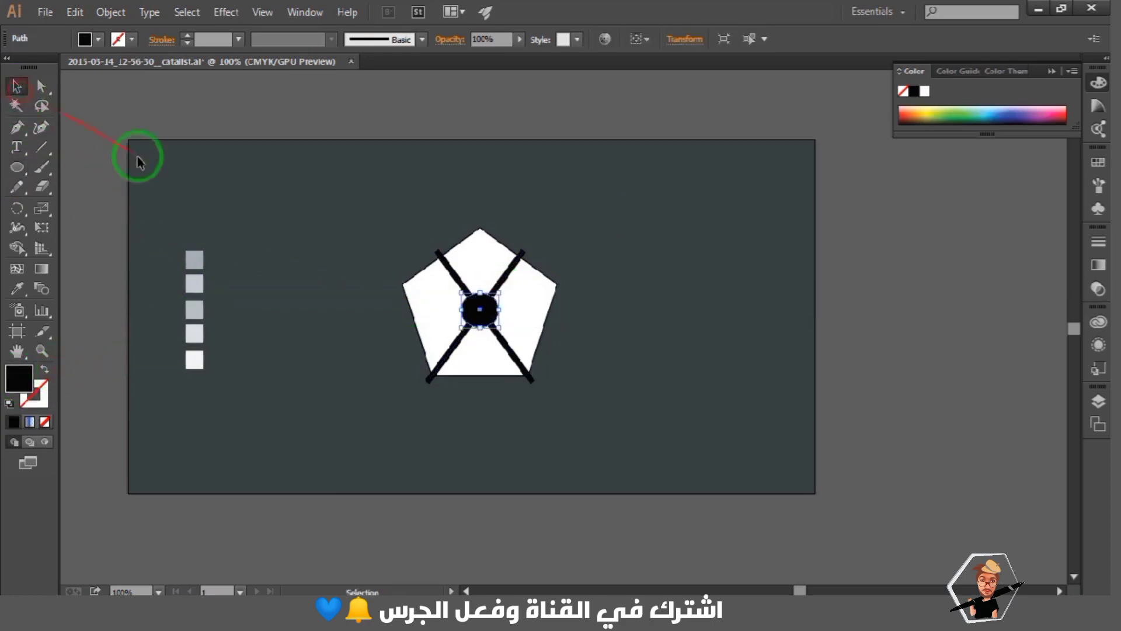
{"action": "left_click_drag", "start_coordinate": [478, 318], "coordinate": [529, 386]}
{"action": "left_click", "coordinate": [251, 185]}
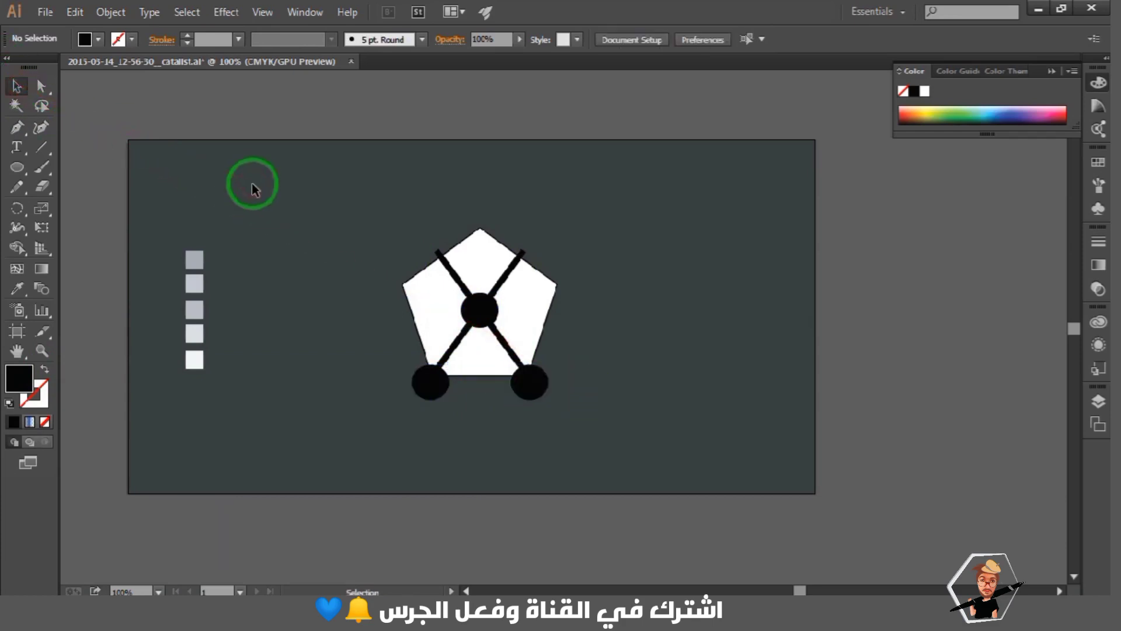
Expand the two crossing lines and the three circles into filled shapes
{"action": "left_click", "coordinate": [476, 311]}
{"action": "left_click", "coordinate": [513, 268], "text": "shift"}
{"action": "left_click", "coordinate": [452, 274], "text": "shift"}
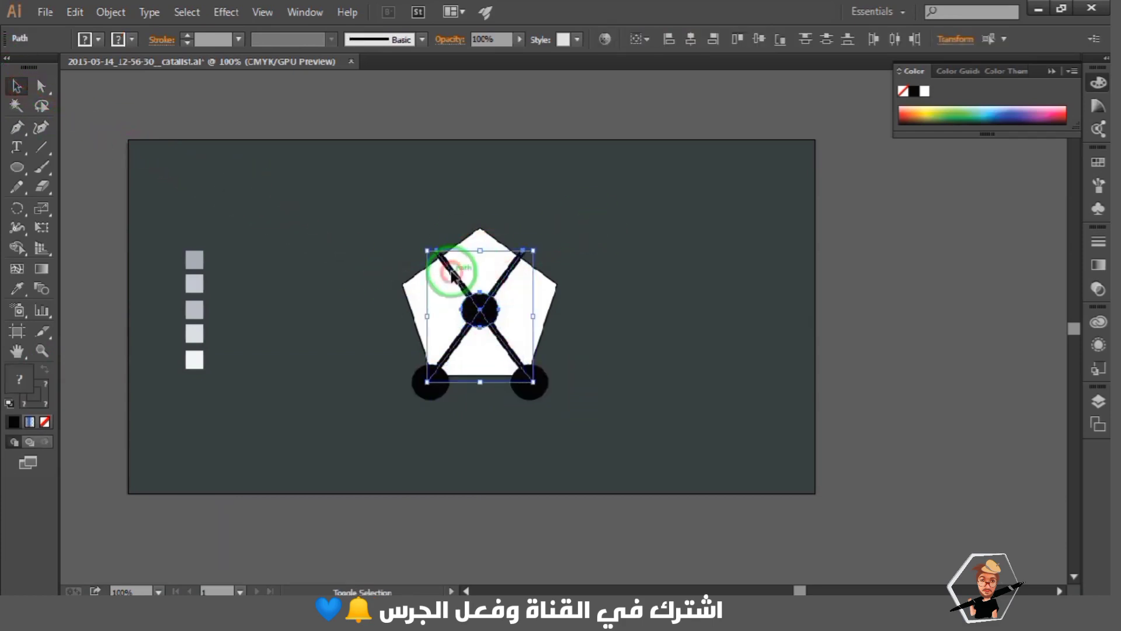
{"action": "left_click", "coordinate": [530, 386], "text": "shift"}
{"action": "left_click", "coordinate": [432, 385], "text": "shift"}
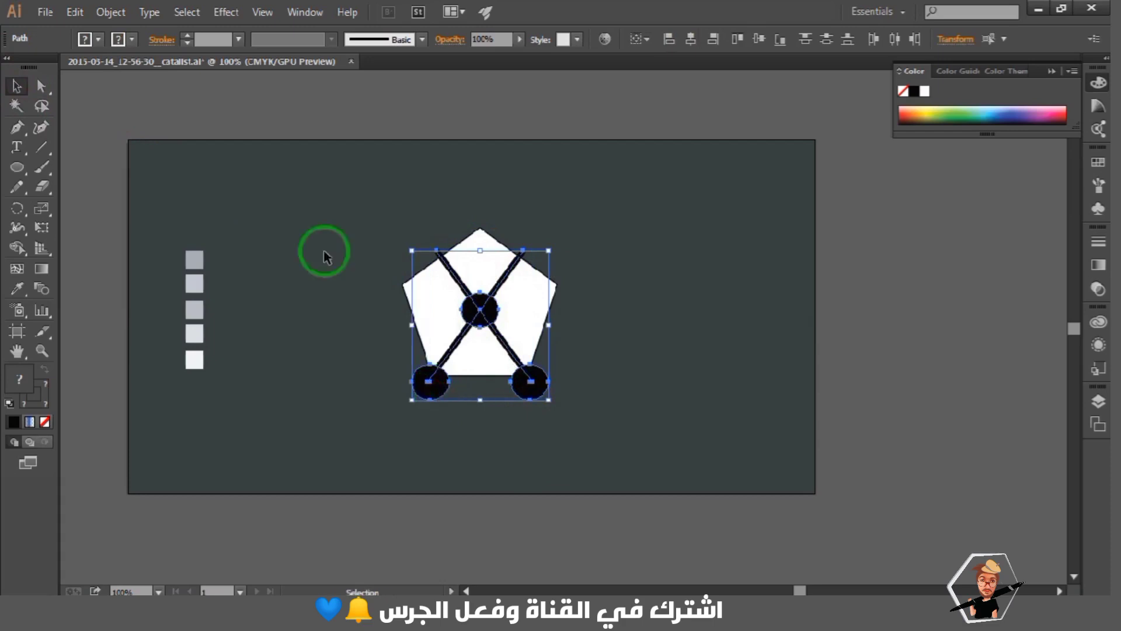
{"action": "left_click", "coordinate": [123, 18]}
{"action": "left_click", "coordinate": [163, 183]}
{"action": "left_click", "coordinate": [529, 398]}
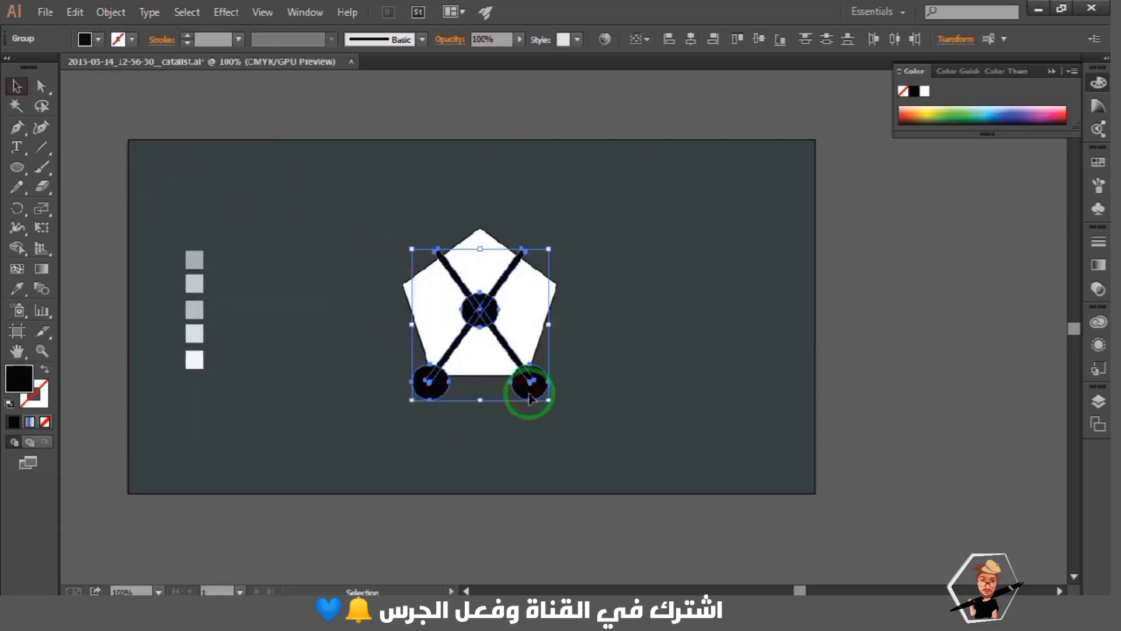
Unite the expanded lines and circles with Pathfinder, and subtract the united shape from the white pentagon
{"action": "left_click", "coordinate": [306, 13]}
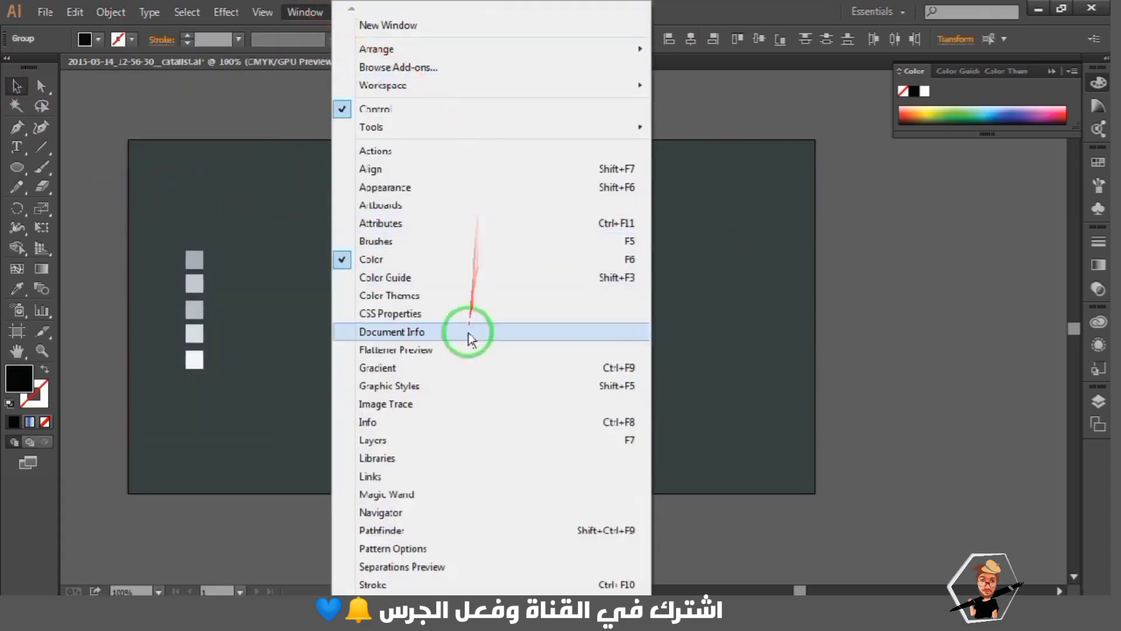
{"action": "left_click", "coordinate": [425, 530]}
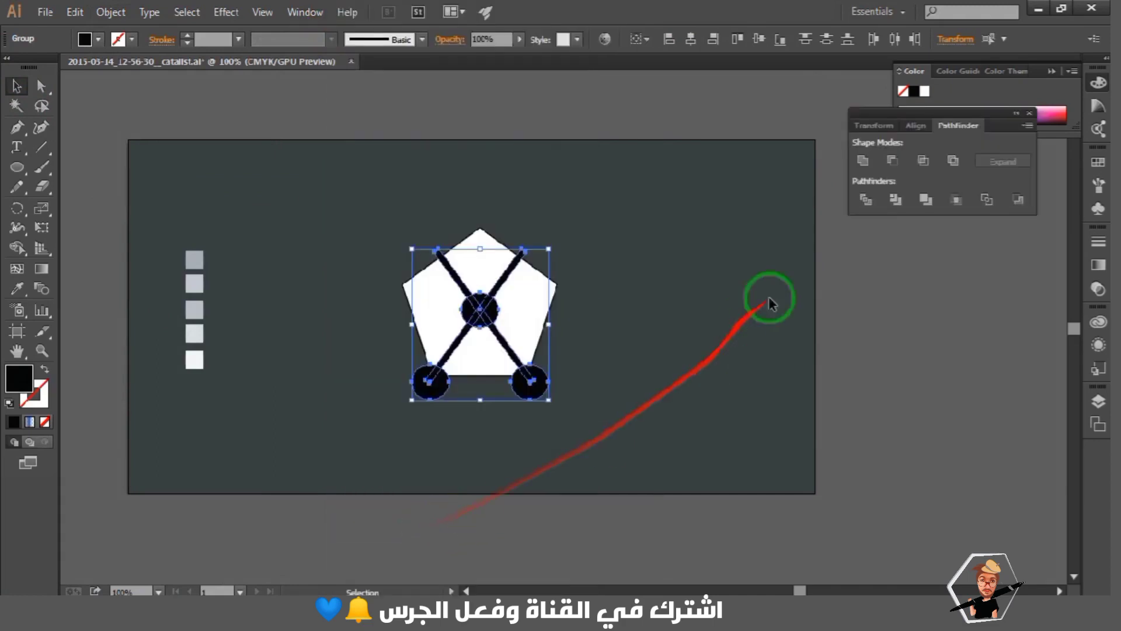
{"action": "left_click", "coordinate": [863, 159]}
{"action": "left_click_drag", "start_coordinate": [594, 223], "coordinate": [352, 438]}
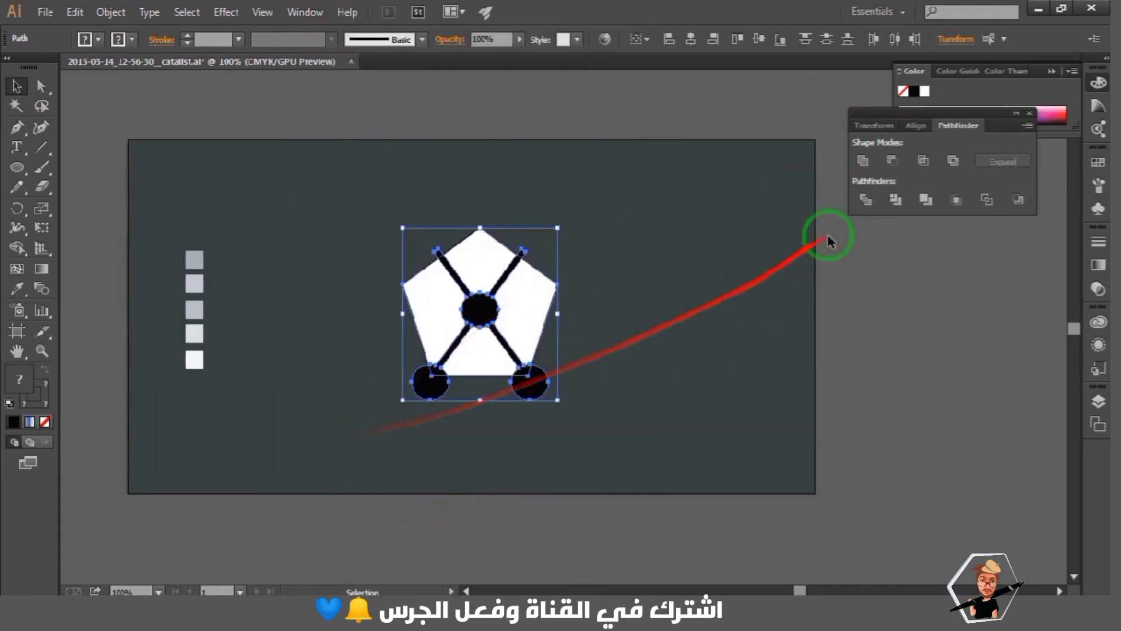
{"action": "left_click", "coordinate": [894, 160]}
{"action": "left_click", "coordinate": [711, 267]}
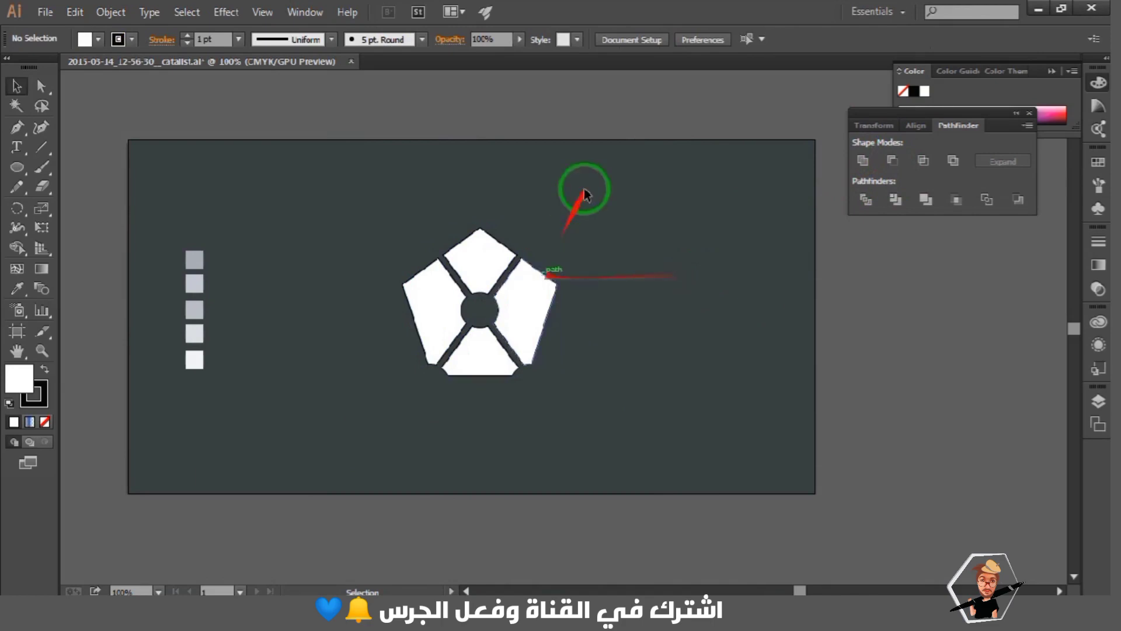
Remove the stroke from the cut white pentagon
{"action": "left_click_drag", "start_coordinate": [580, 185], "coordinate": [380, 415]}
{"action": "left_click", "coordinate": [36, 394]}
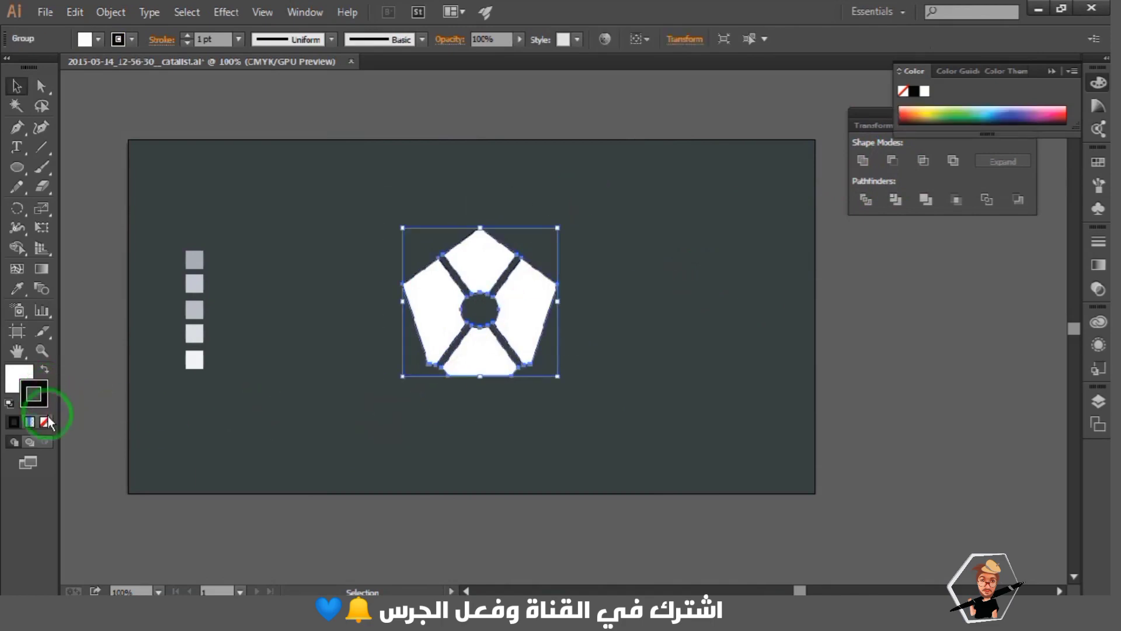
{"action": "left_click", "coordinate": [46, 422]}
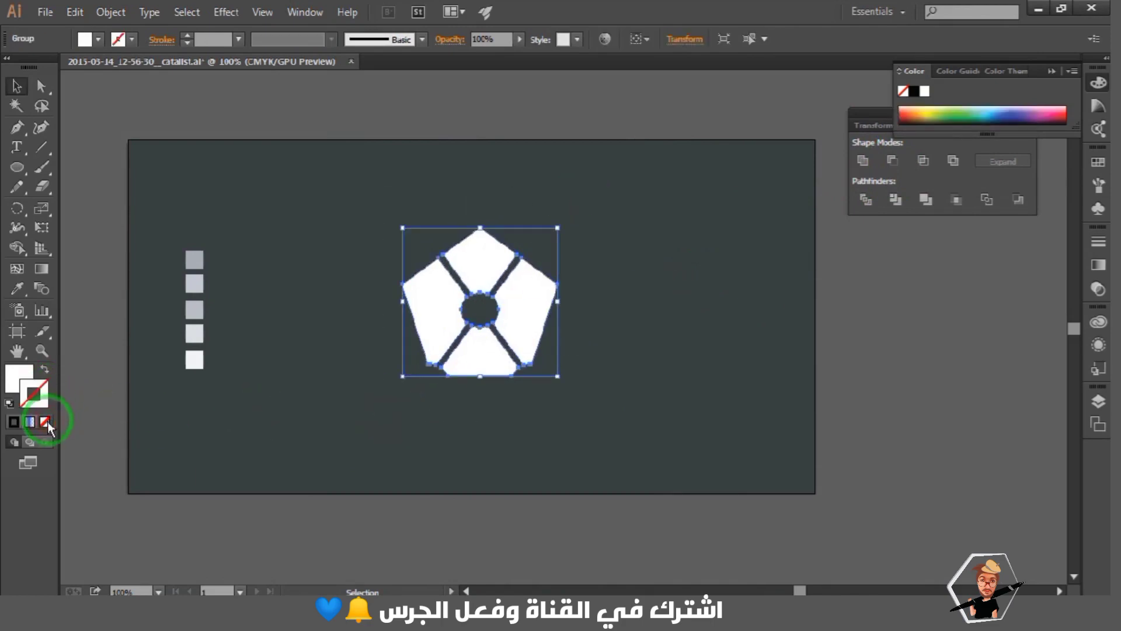
{"action": "left_click", "coordinate": [212, 408]}
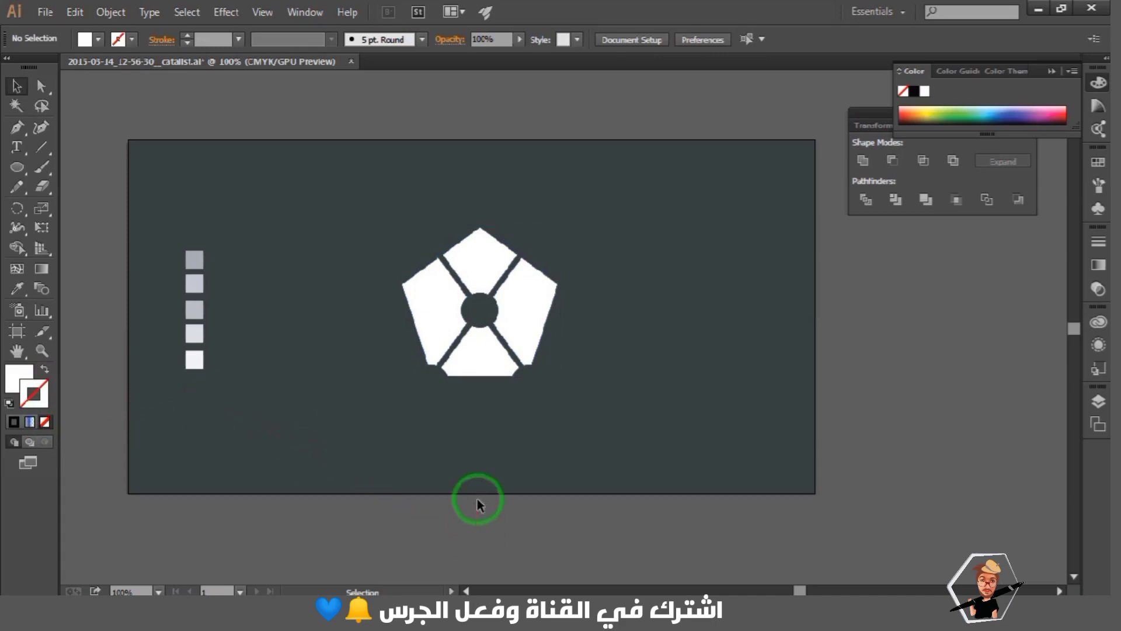
Draw a vertical line from the pentagon's top corner to its bottom edge and use it to divide the objects below
{"action": "left_click", "coordinate": [40, 153]}
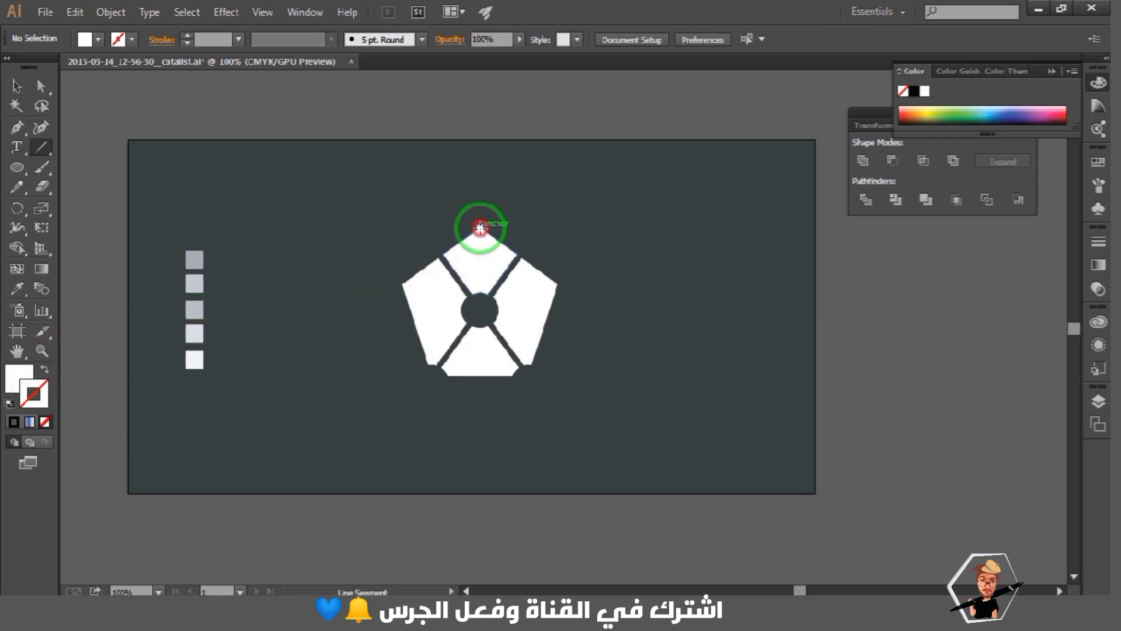
{"action": "left_click", "coordinate": [480, 227]}
{"action": "left_click", "coordinate": [593, 353]}
{"action": "left_click_drag", "start_coordinate": [480, 227], "coordinate": [480, 374]}
{"action": "left_click", "coordinate": [110, 11]}
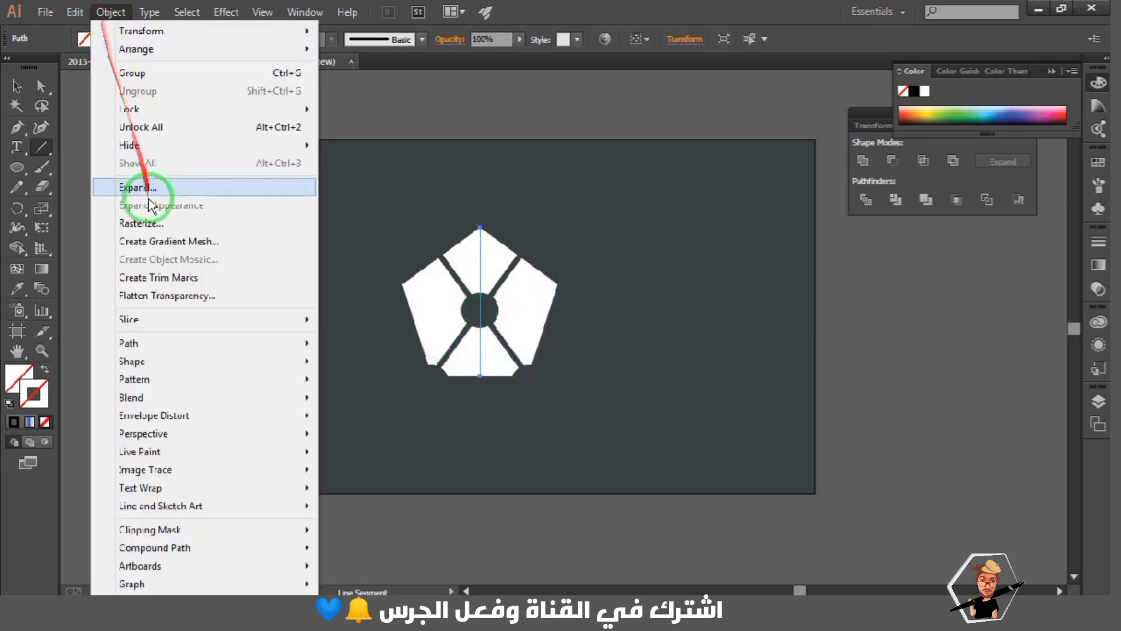
{"action": "mouse_move", "coordinate": [303, 343]}
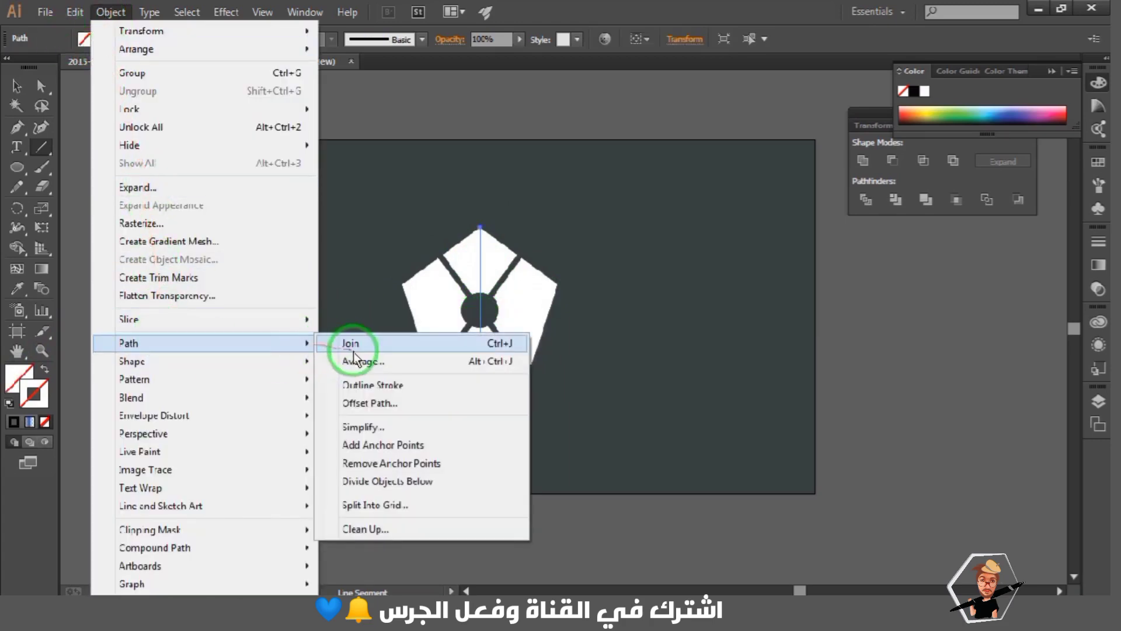
{"action": "left_click", "coordinate": [384, 481]}
{"action": "left_click", "coordinate": [16, 86]}
{"action": "left_click", "coordinate": [253, 178]}
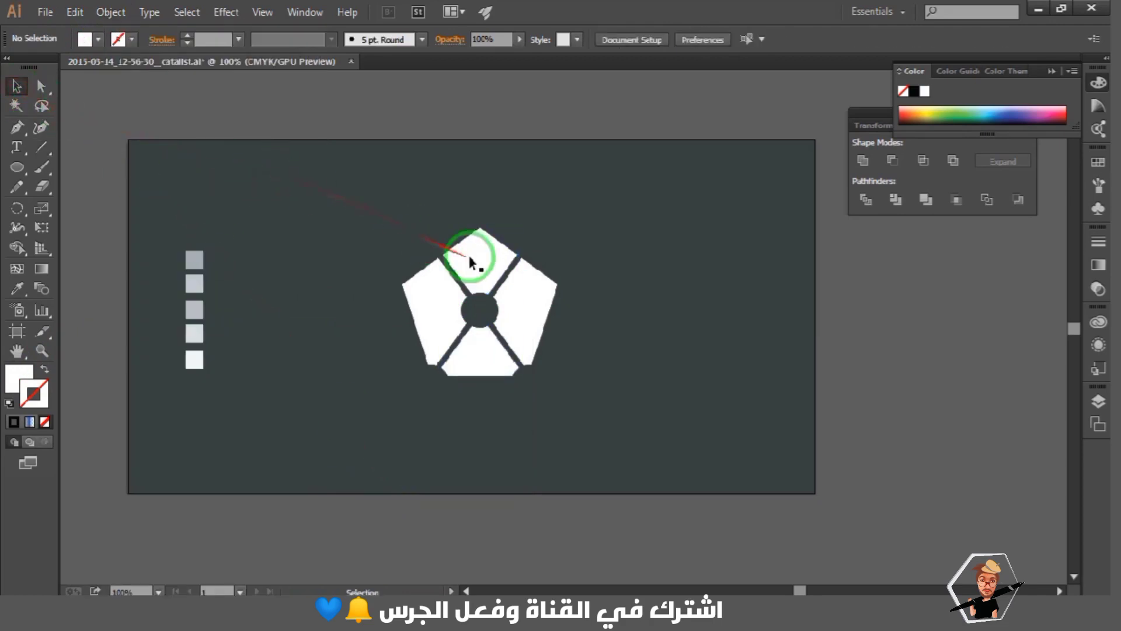
Ungroup the divided pentagon pieces
{"action": "left_click", "coordinate": [471, 255]}
{"action": "right_click", "coordinate": [472, 256]}
{"action": "left_click", "coordinate": [540, 351]}
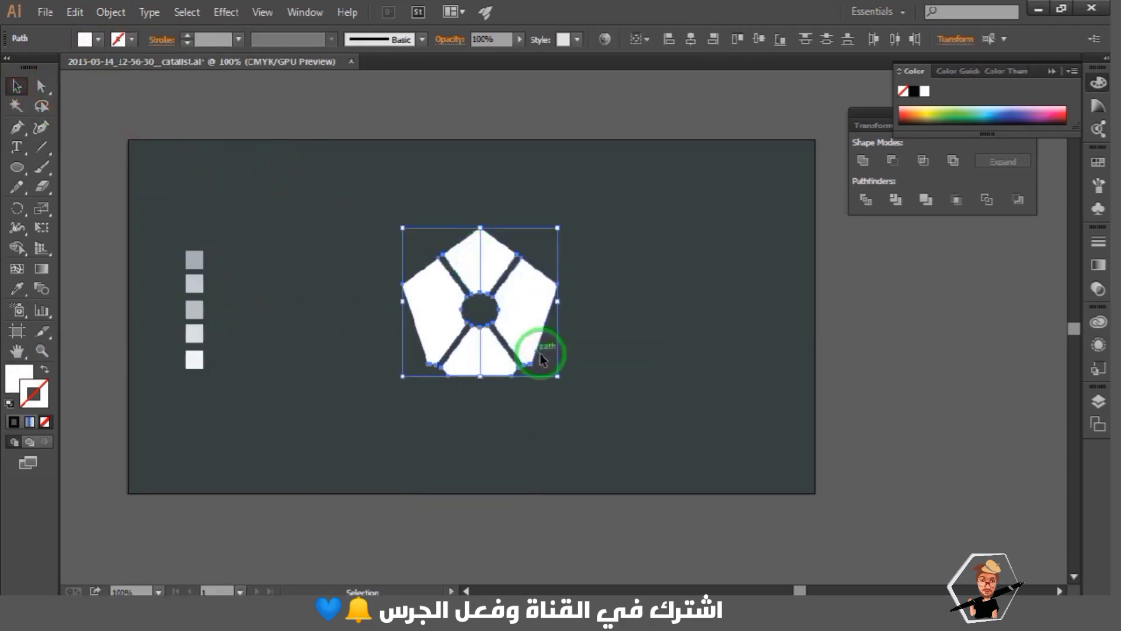
{"action": "left_click", "coordinate": [652, 343]}
Fill the left halves of the pentagon's top and bottom pieces with the darkest grey swatch using the Eyedropper
{"action": "left_click", "coordinate": [471, 269]}
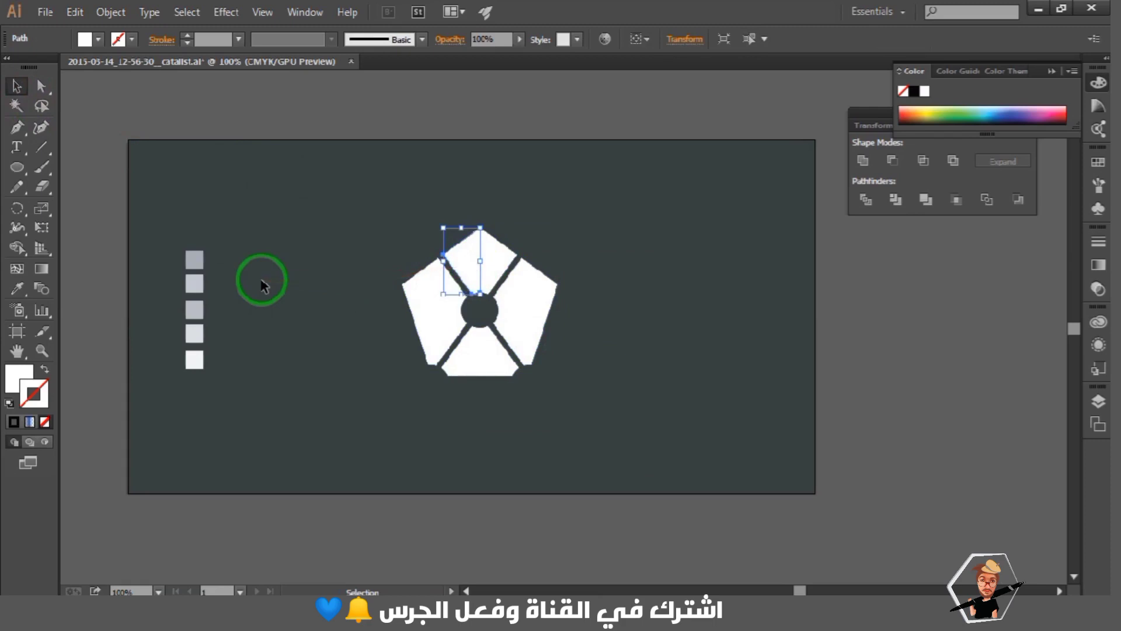
{"action": "left_click", "coordinate": [204, 252]}
{"action": "left_click", "coordinate": [18, 86]}
{"action": "left_click", "coordinate": [400, 263]}
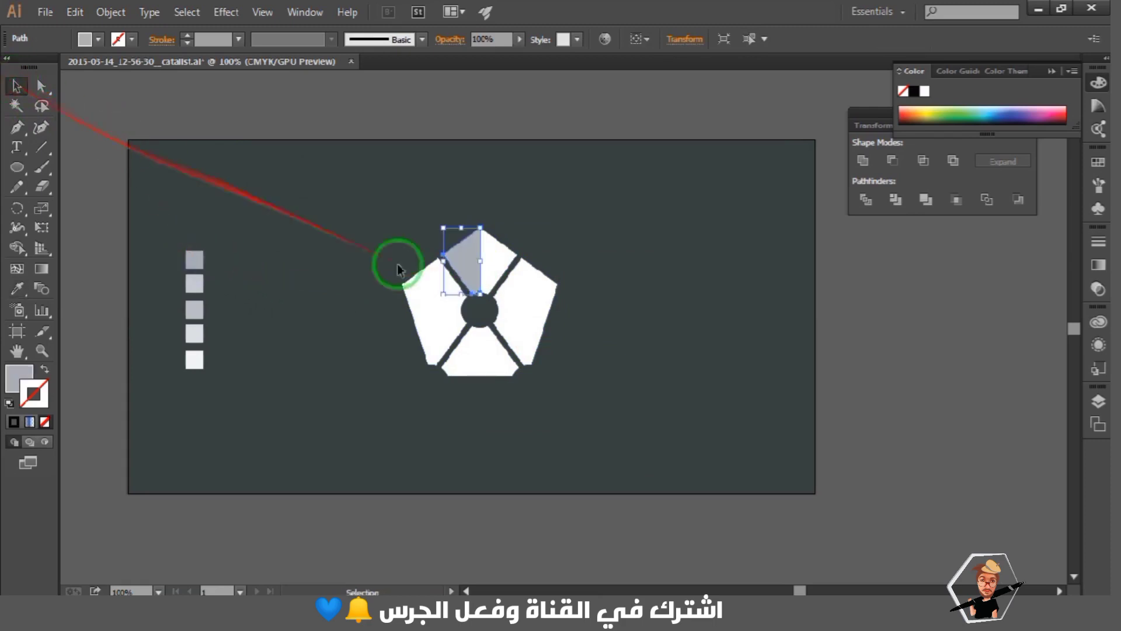
{"action": "left_click", "coordinate": [471, 365]}
{"action": "key", "text": "i"}
{"action": "left_click", "coordinate": [204, 252]}
{"action": "left_click", "coordinate": [18, 86]}
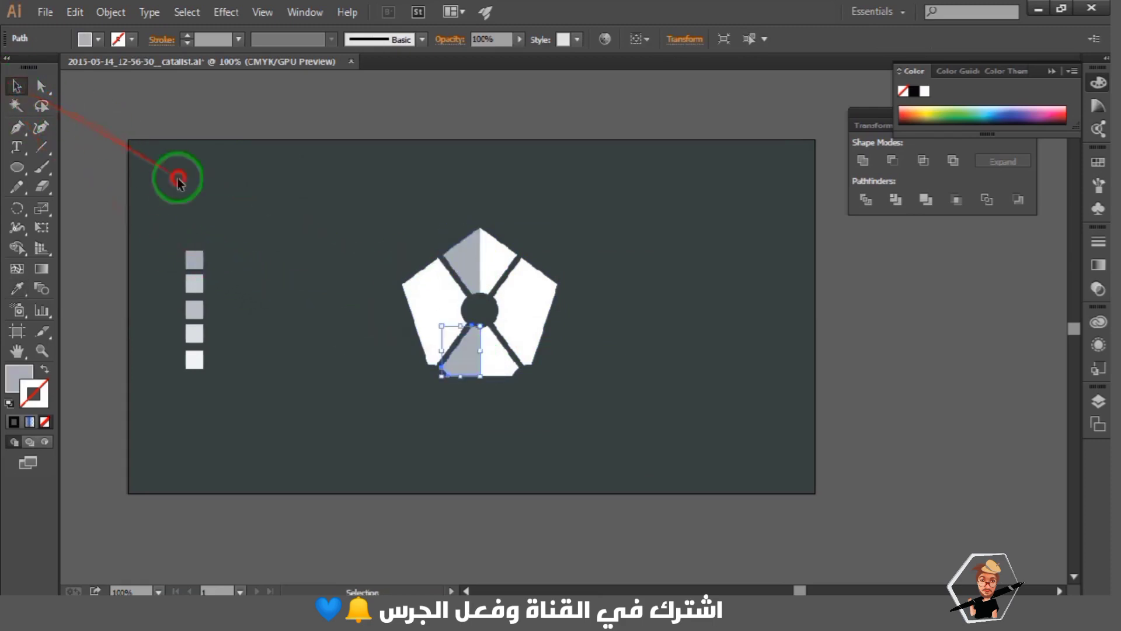
{"action": "left_click", "coordinate": [176, 175]}
Fill the right halves of the pentagon's top and bottom pieces with the third grey swatch from the sample column
{"action": "left_click", "coordinate": [492, 243]}
{"action": "key", "text": "i"}
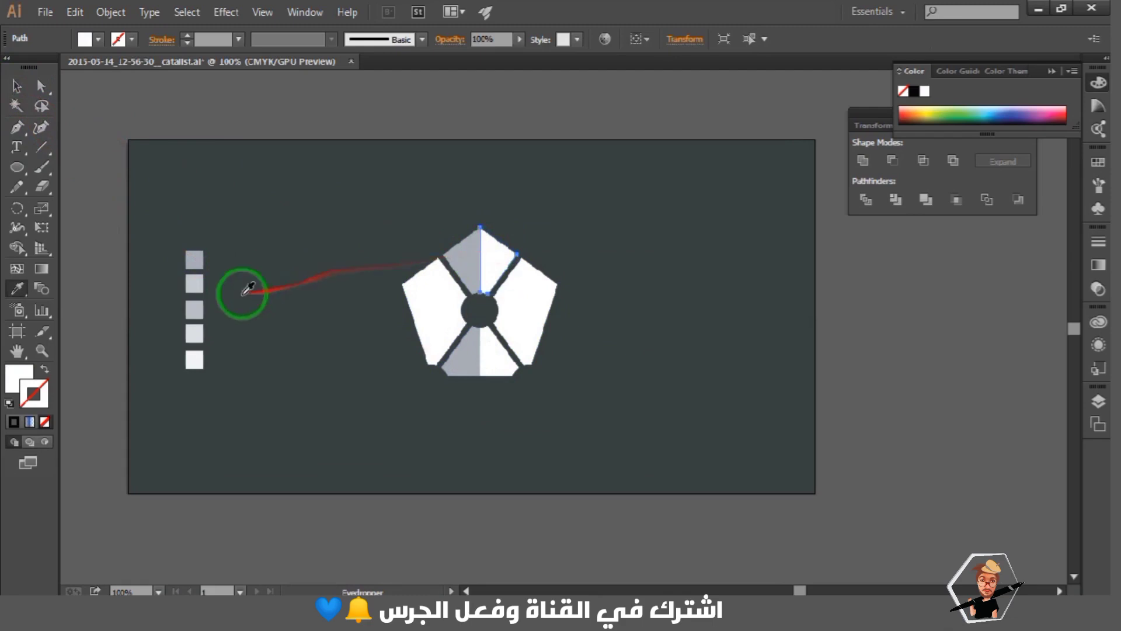
{"action": "left_click", "coordinate": [202, 305]}
{"action": "left_click", "coordinate": [231, 163]}
{"action": "left_click", "coordinate": [202, 305]}
{"action": "left_click", "coordinate": [18, 86]}
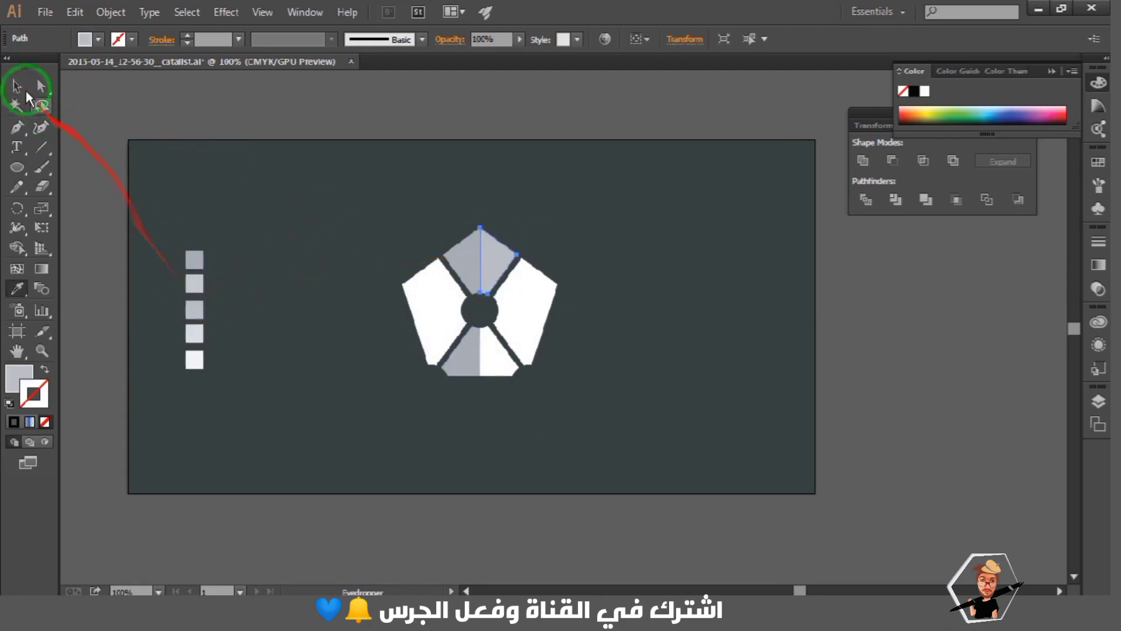
{"action": "left_click", "coordinate": [500, 350]}
{"action": "key", "text": "i"}
{"action": "left_click", "coordinate": [202, 308]}
{"action": "left_click", "coordinate": [18, 86]}
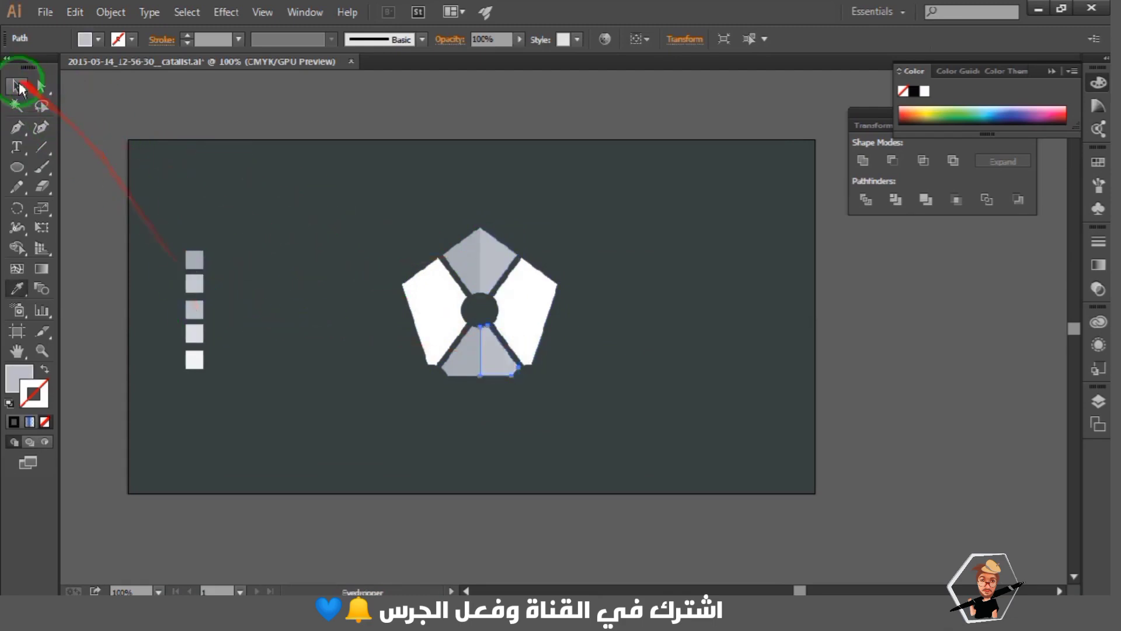
{"action": "left_click", "coordinate": [762, 358]}
Fill the pentagon's two side pieces with a very light grey swatch from the sample column
{"action": "left_click", "coordinate": [493, 321]}
{"action": "left_click", "coordinate": [453, 322]}
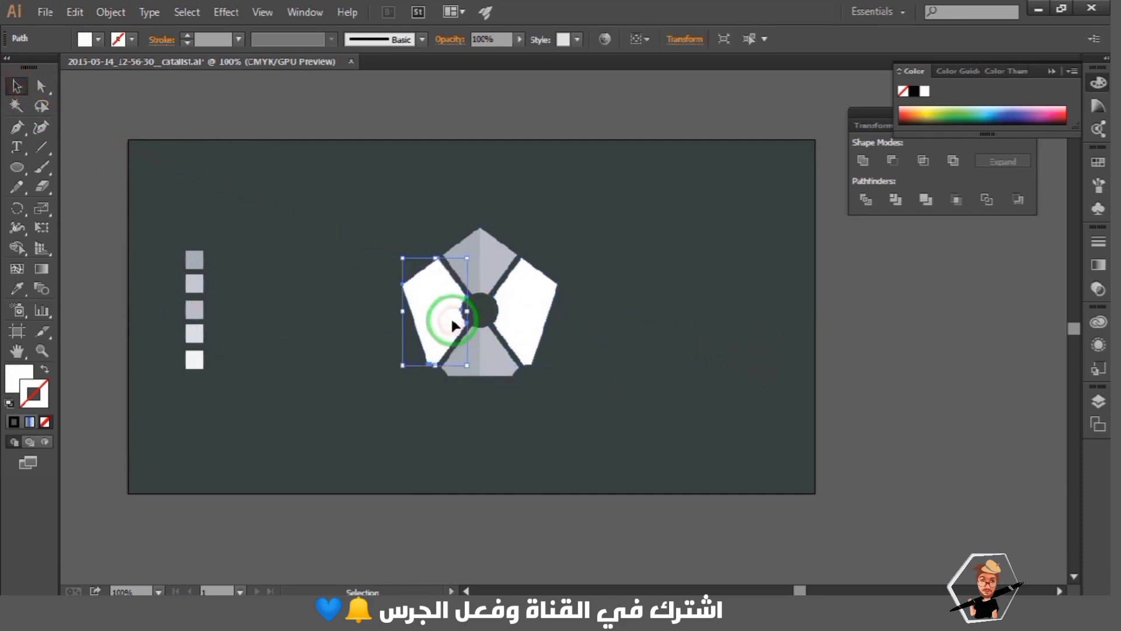
{"action": "left_click", "coordinate": [549, 323], "text": "shift"}
{"action": "key", "text": "i"}
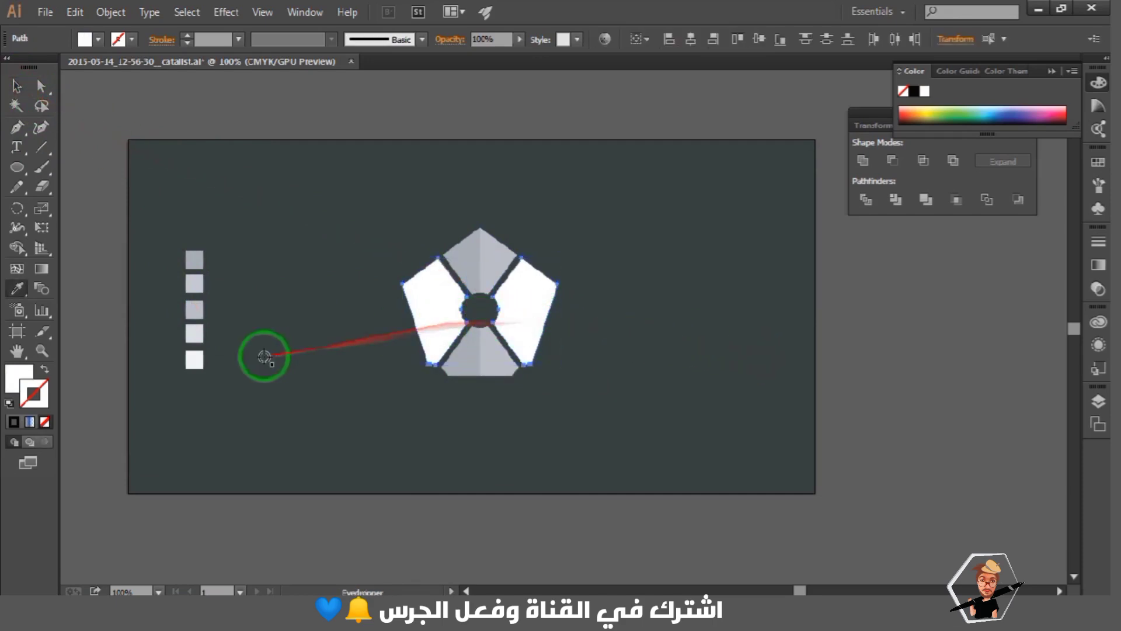
{"action": "left_click", "coordinate": [194, 334]}
{"action": "left_click", "coordinate": [17, 86]}
{"action": "left_click", "coordinate": [120, 202]}
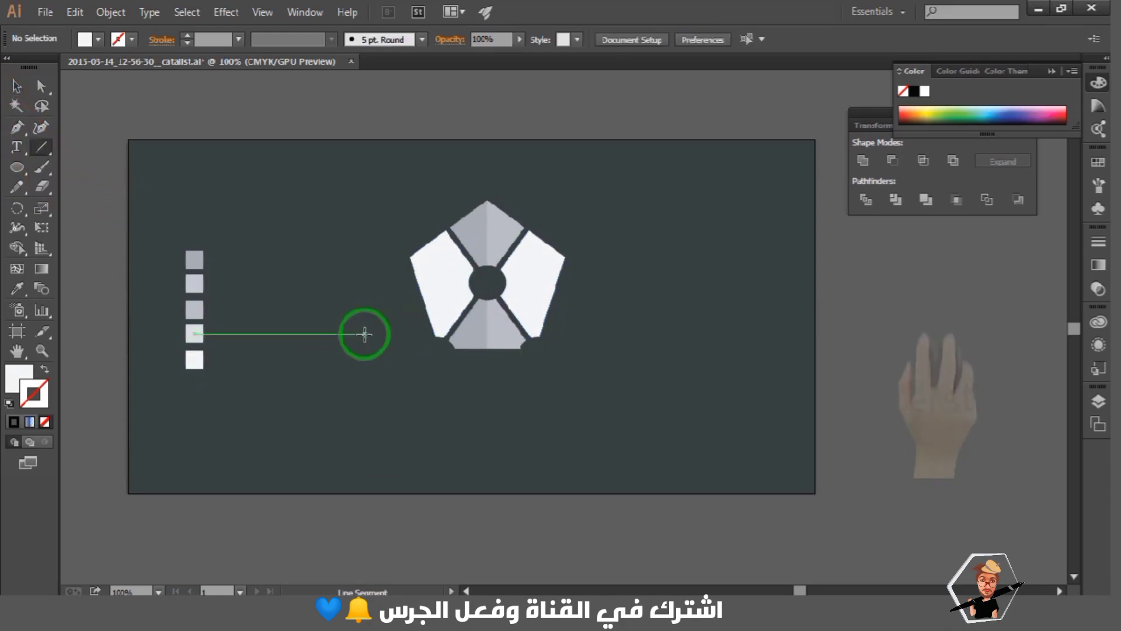
Create a vertical line with no stroke and move it onto the pentagon's centre axis, extending below the shape
{"action": "left_click", "coordinate": [337, 317]}
{"action": "left_click", "coordinate": [532, 354]}
{"action": "left_click", "coordinate": [16, 85]}
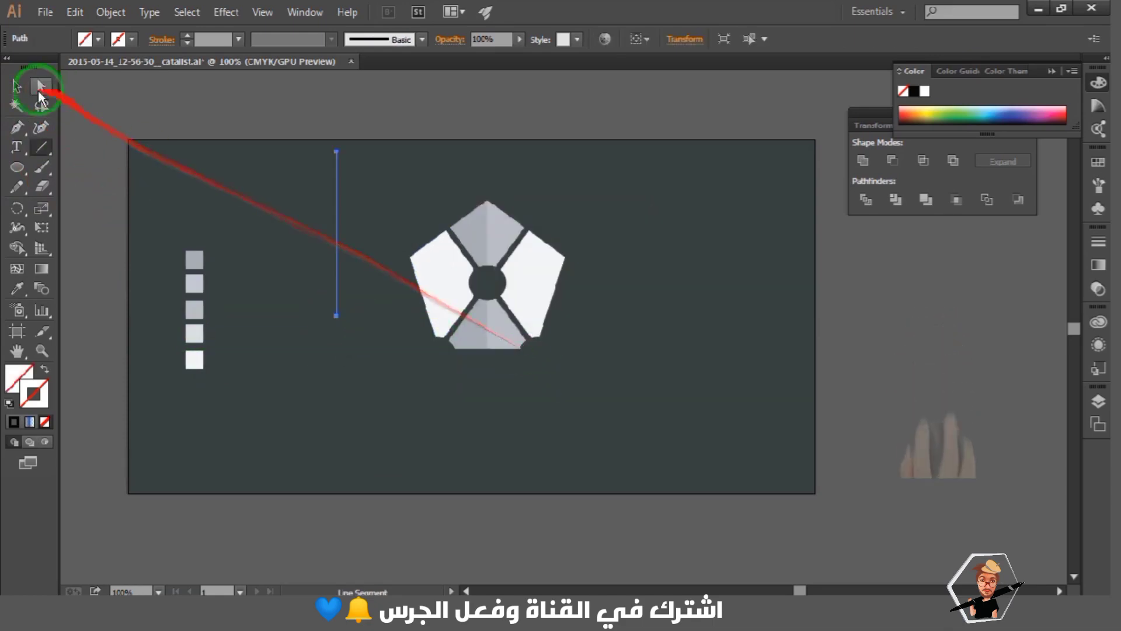
{"action": "left_click_drag", "start_coordinate": [331, 217], "coordinate": [488, 397]}
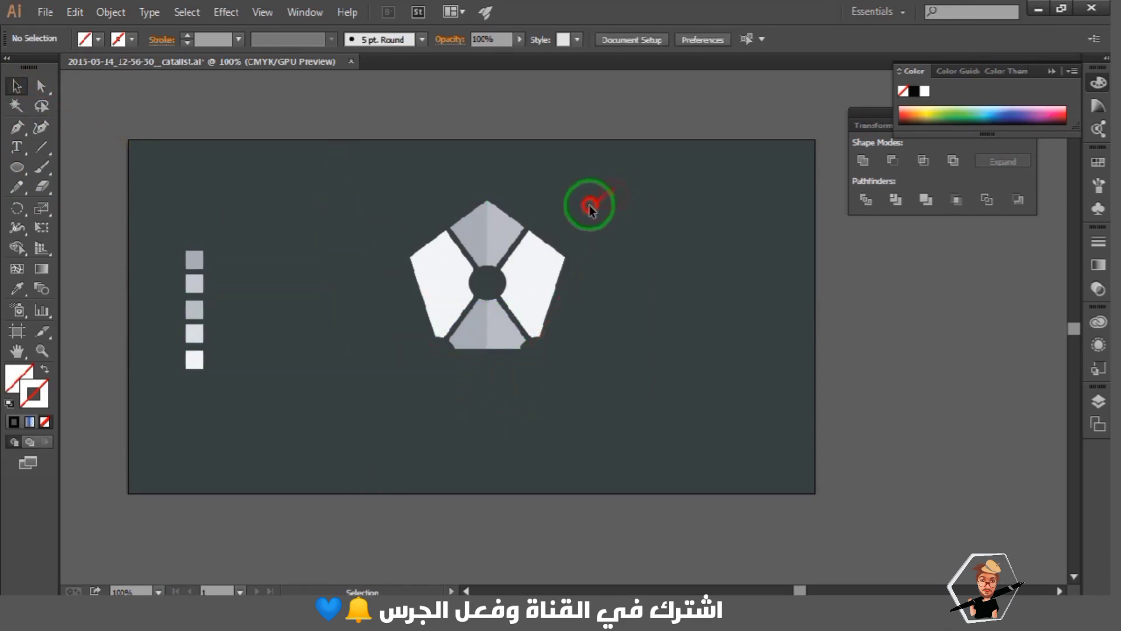
Scale the pentagon and the vertical line down together to a little over half their size
{"action": "left_click_drag", "start_coordinate": [590, 201], "coordinate": [368, 478]}
{"action": "left_click_drag", "start_coordinate": [564, 202], "coordinate": [532, 242]}
{"action": "left_click", "coordinate": [670, 288]}
Rotate a copy of the pentagon counterclockwise around a centre point below it, and repeat the transformation until nine pentagons form a ring
{"action": "left_click", "coordinate": [533, 257]}
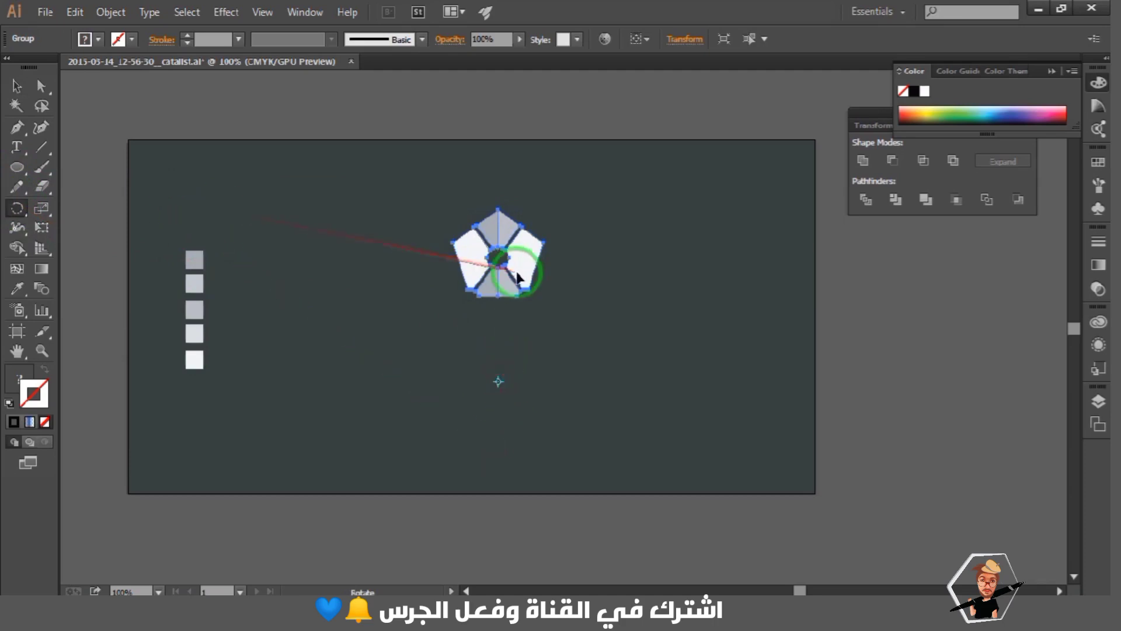
{"action": "left_click_drag", "start_coordinate": [518, 258], "coordinate": [452, 301]}
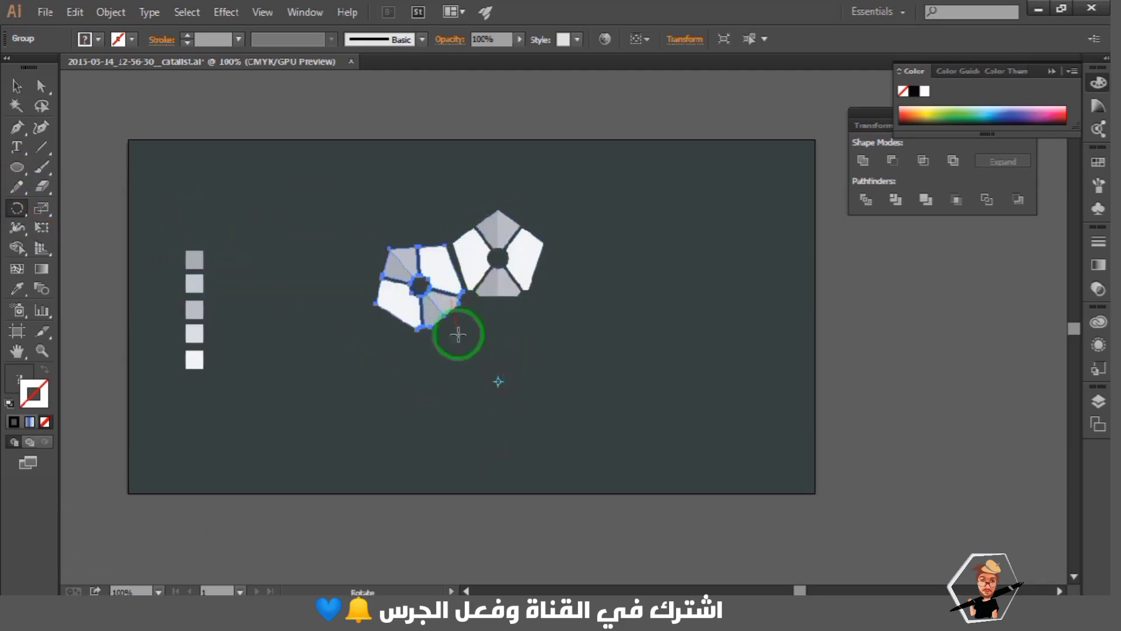
{"action": "key", "text": "ctrl+d"}
{"action": "key", "text": "ctrl+d"}
{"action": "key", "text": "ctrl+d"}
{"action": "key", "text": "ctrl+d"}
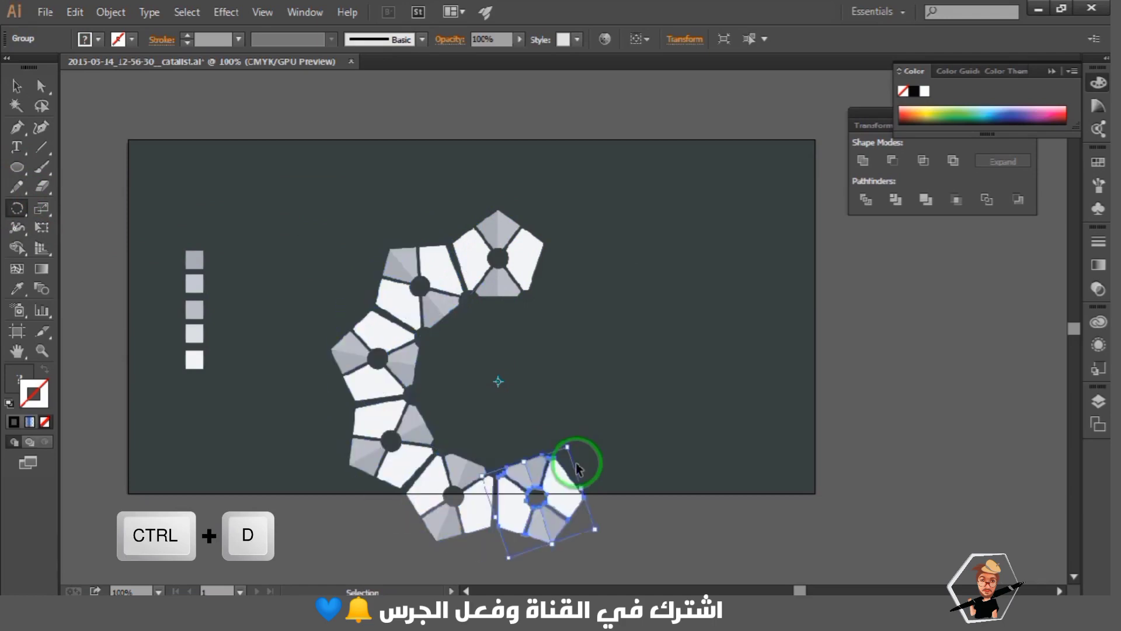
{"action": "key", "text": "ctrl+d"}
{"action": "key", "text": "ctrl+d"}
{"action": "key", "text": "ctrl+d"}
Scale the whole pentagon ring down to about three quarters of its size and move it to the middle of the artboard
{"action": "left_click", "coordinate": [17, 86]}
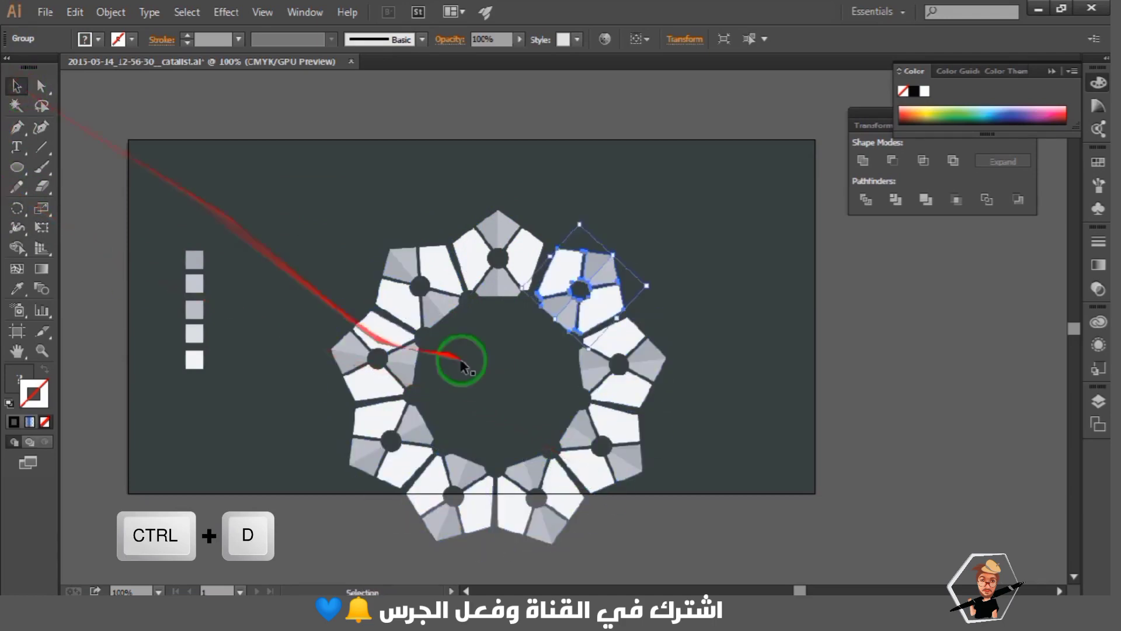
{"action": "left_click", "coordinate": [497, 350]}
{"action": "left_click_drag", "start_coordinate": [712, 205], "coordinate": [331, 547]}
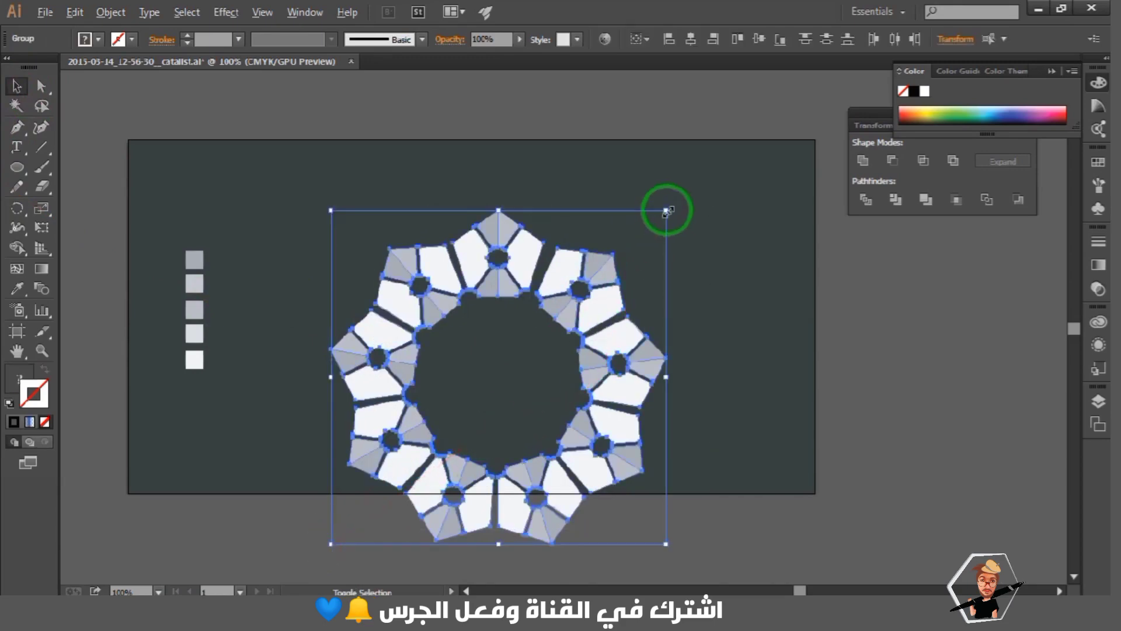
{"action": "left_click_drag", "start_coordinate": [667, 210], "coordinate": [626, 255]}
{"action": "left_click_drag", "start_coordinate": [514, 300], "coordinate": [508, 220]}
{"action": "left_click", "coordinate": [682, 299]}
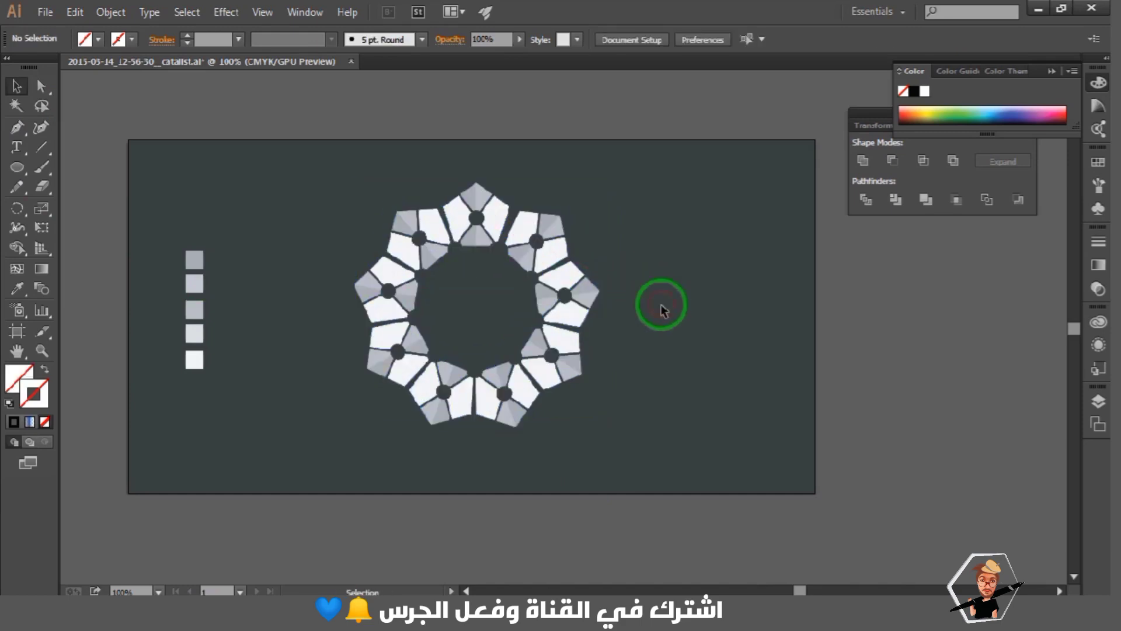
Delete the two pentagons on the ring's right side so the ornament opens into a C shape
{"action": "left_click", "coordinate": [561, 350]}
{"action": "left_click", "coordinate": [576, 295], "text": "shift"}
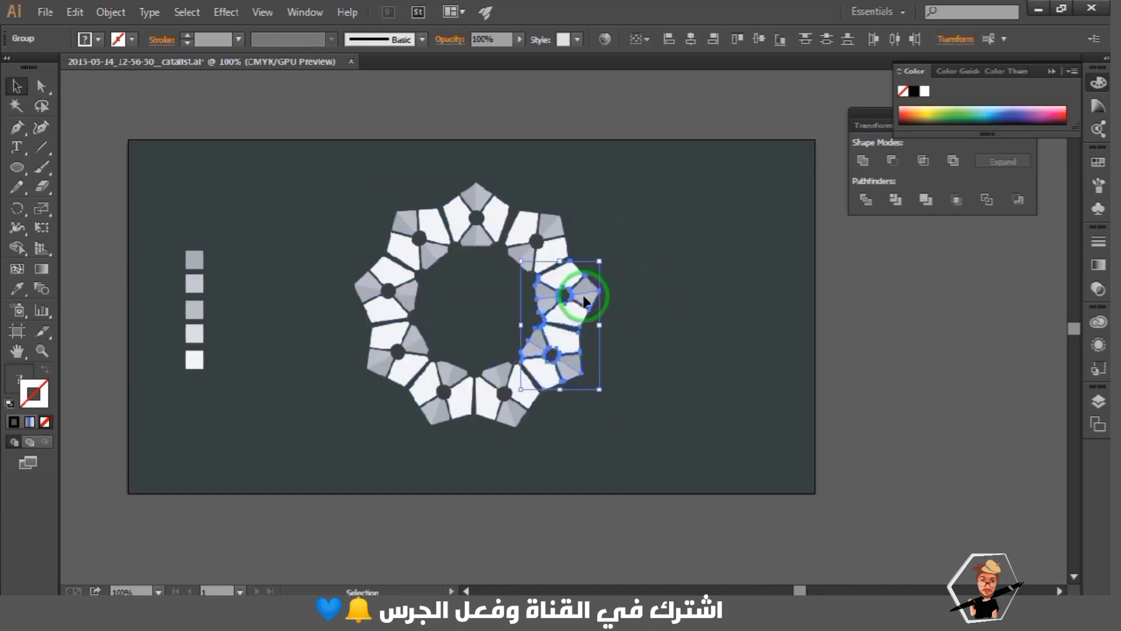
{"action": "key", "text": "Delete"}
Rotate the C-shaped ornament slightly counterclockwise and scale it down a little around its centre
{"action": "left_click_drag", "start_coordinate": [599, 181], "coordinate": [313, 428]}
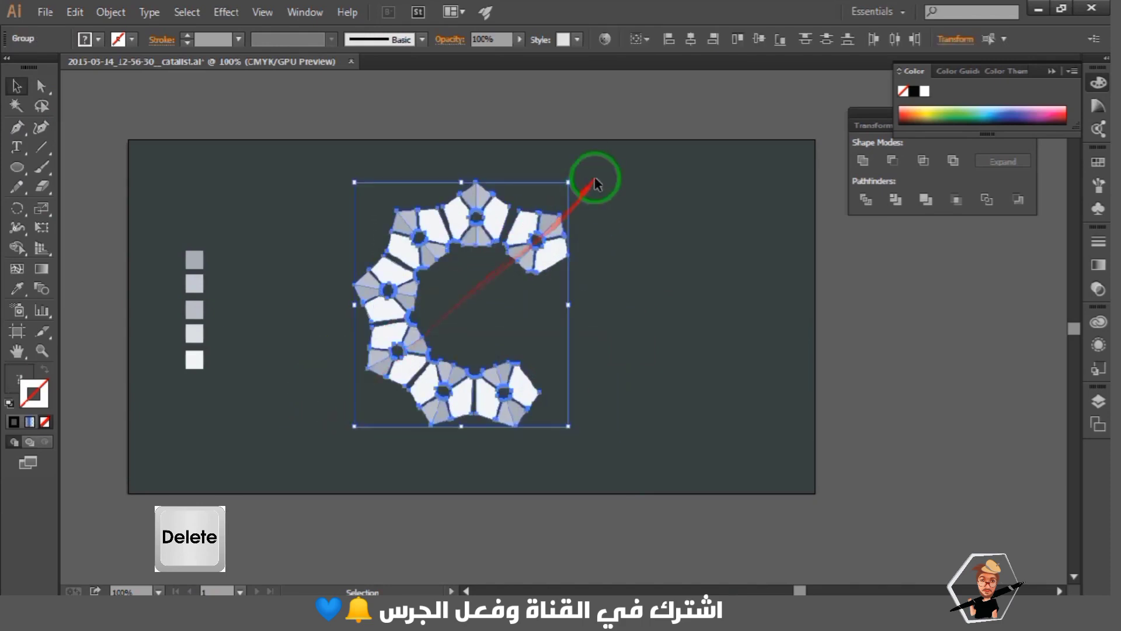
{"action": "left_click_drag", "start_coordinate": [575, 181], "coordinate": [365, 428]}
{"action": "left_click", "coordinate": [645, 284]}
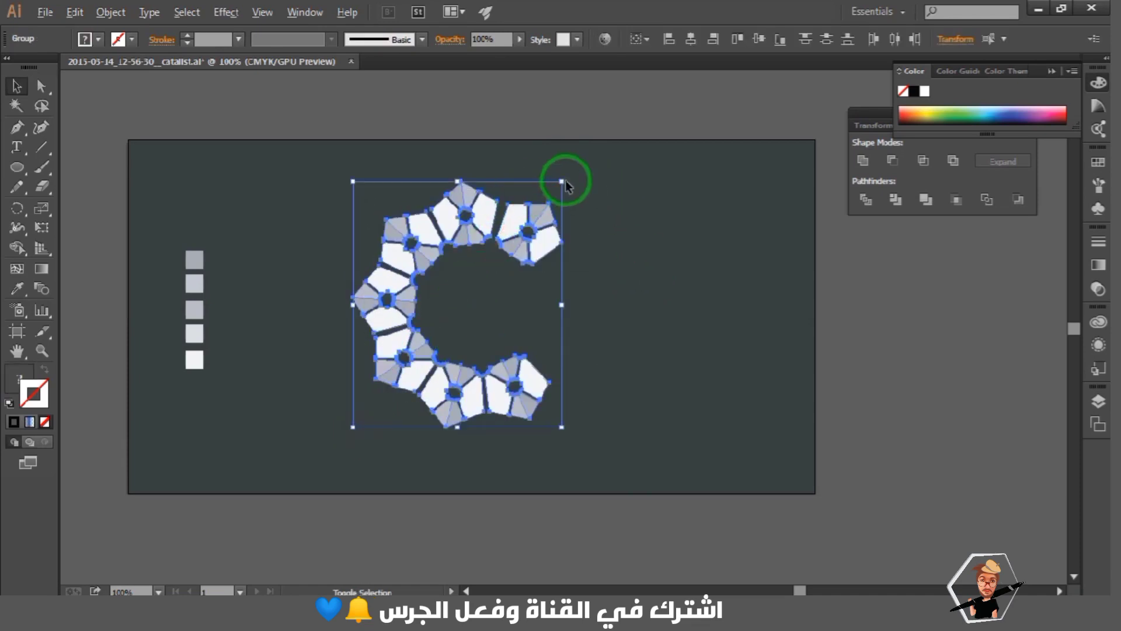
{"action": "left_click_drag", "start_coordinate": [565, 186], "coordinate": [618, 280]}
{"action": "left_click", "coordinate": [619, 280]}
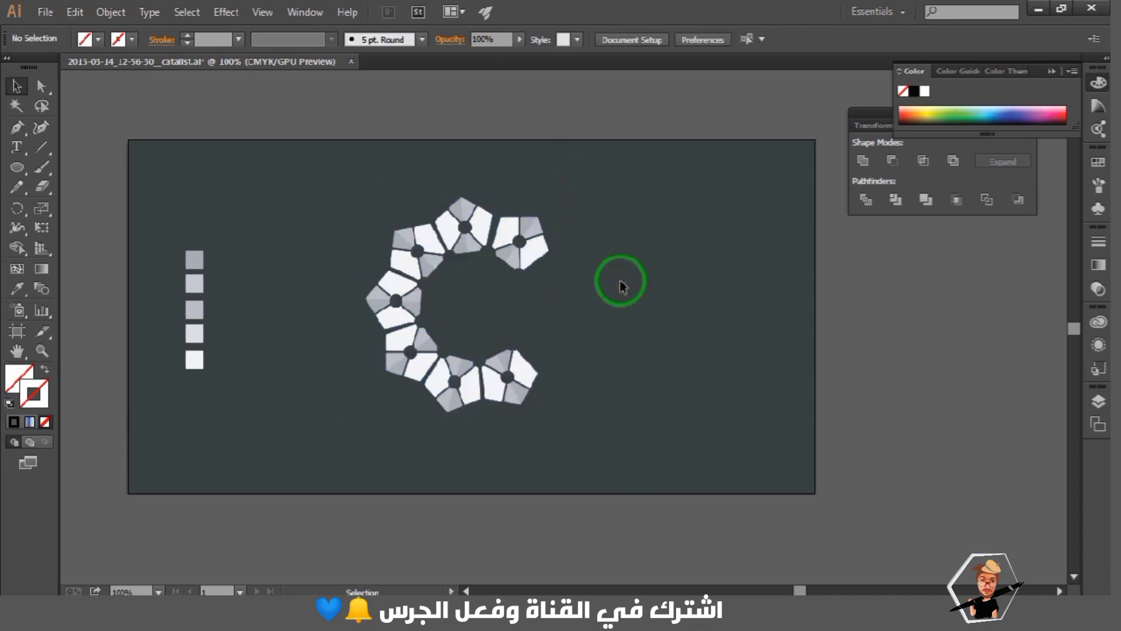
Add the text "Canara diamante", enlarge it to about 30 pt and place it in the opening of the C
{"action": "left_click", "coordinate": [17, 146]}
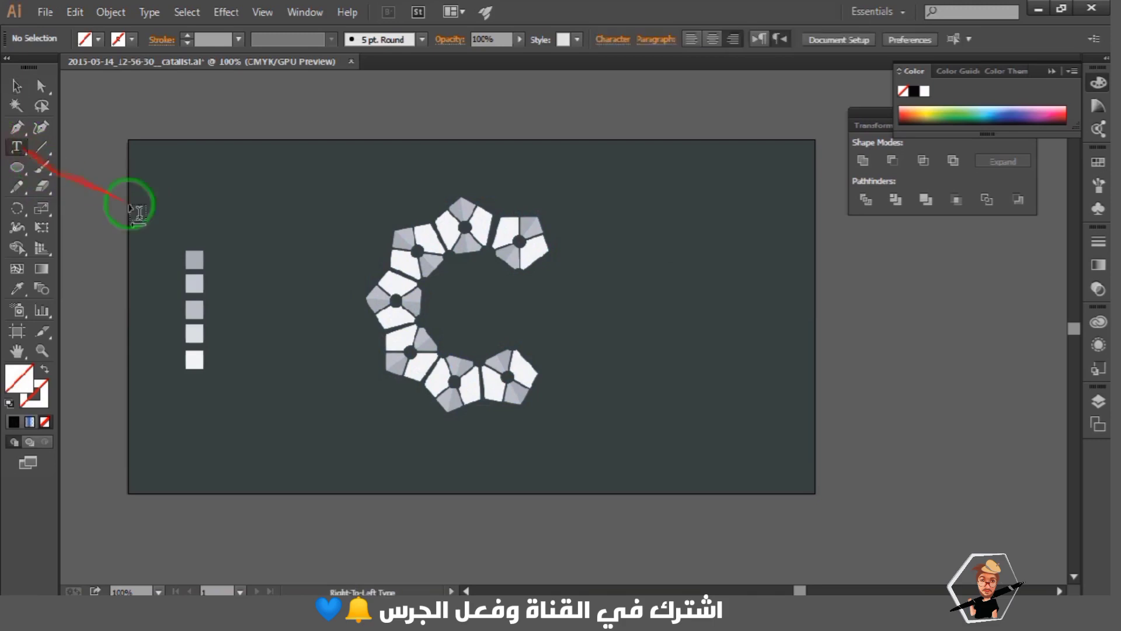
{"action": "left_click", "coordinate": [490, 300]}
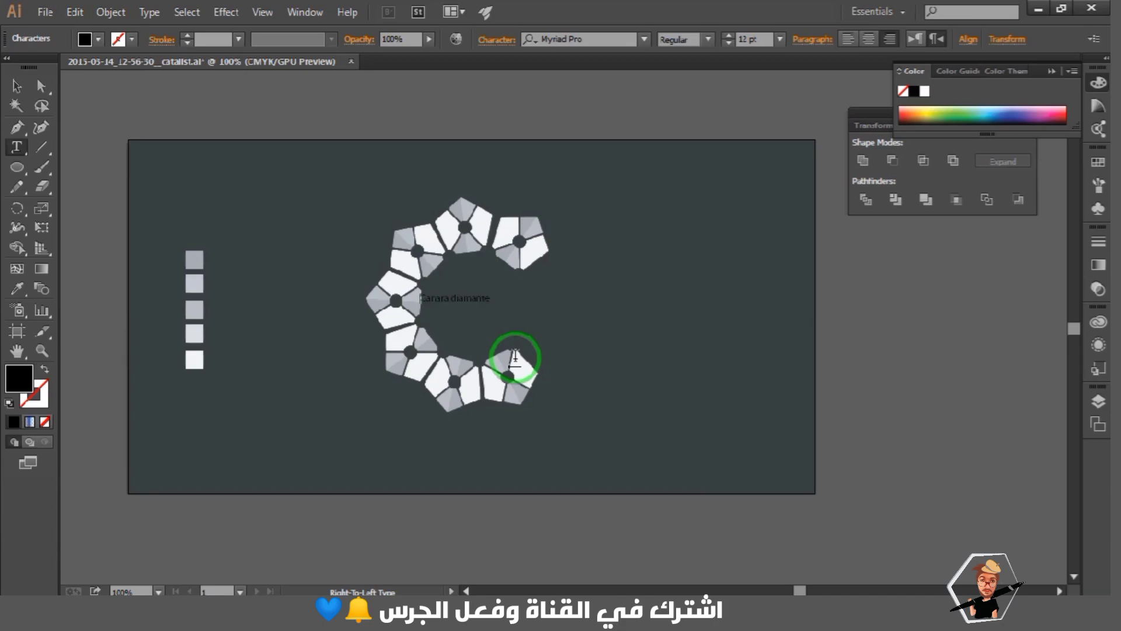
{"action": "left_click", "coordinate": [16, 86]}
{"action": "left_click_drag", "start_coordinate": [488, 307], "coordinate": [595, 312]}
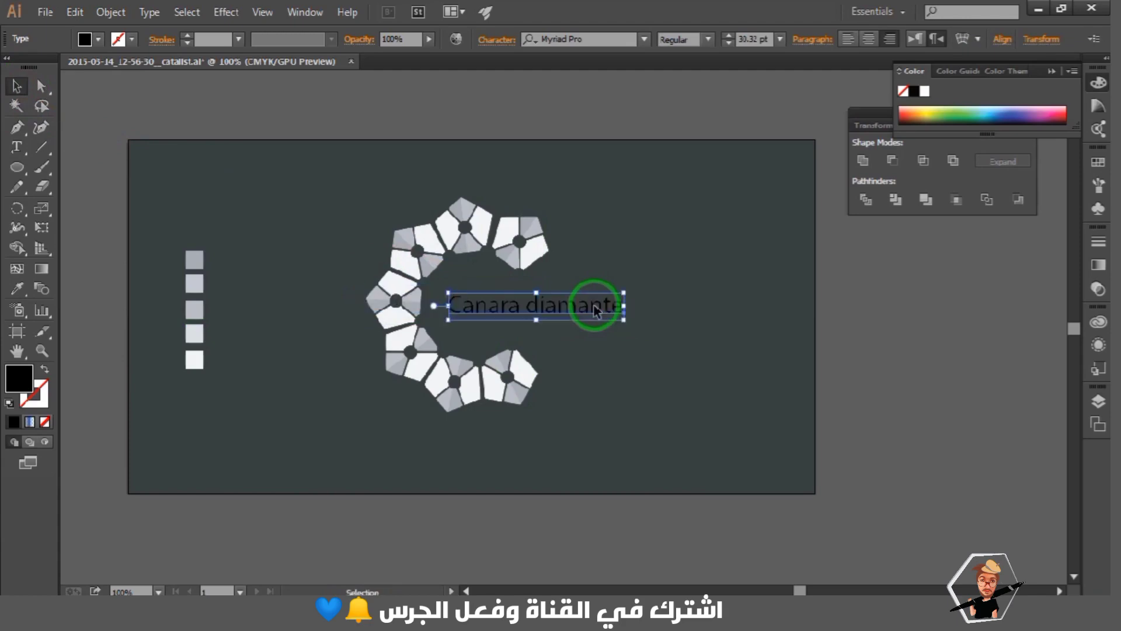
Set the "Canara diamante" text's font to Lucida Calligraphy Italic
{"action": "left_click", "coordinate": [643, 40]}
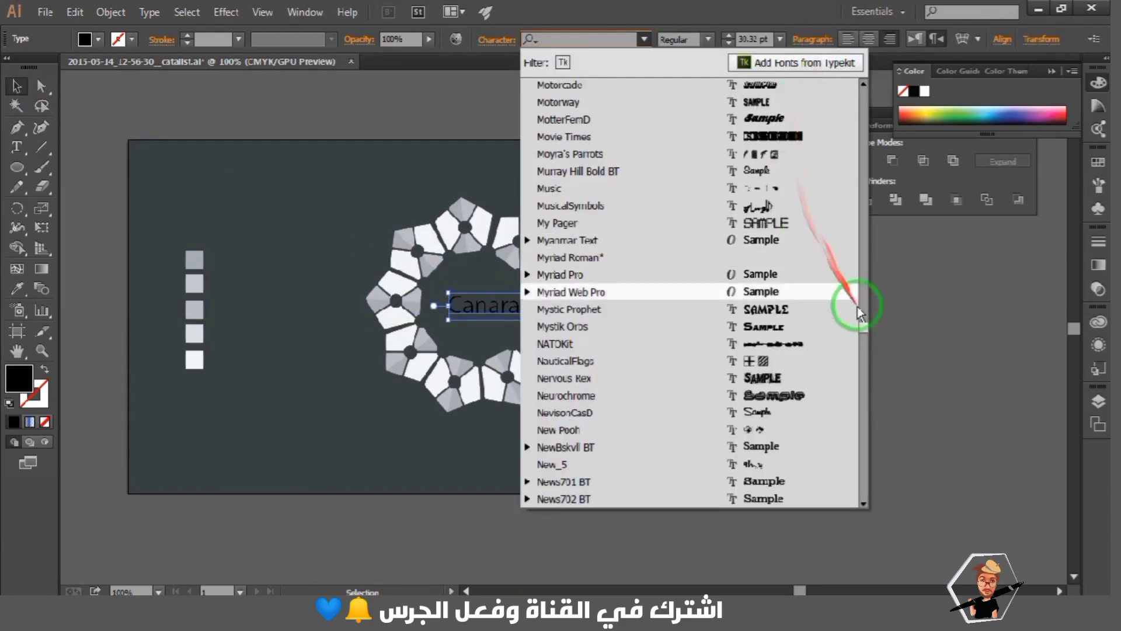
{"action": "left_click_drag", "start_coordinate": [863, 330], "coordinate": [859, 290]}
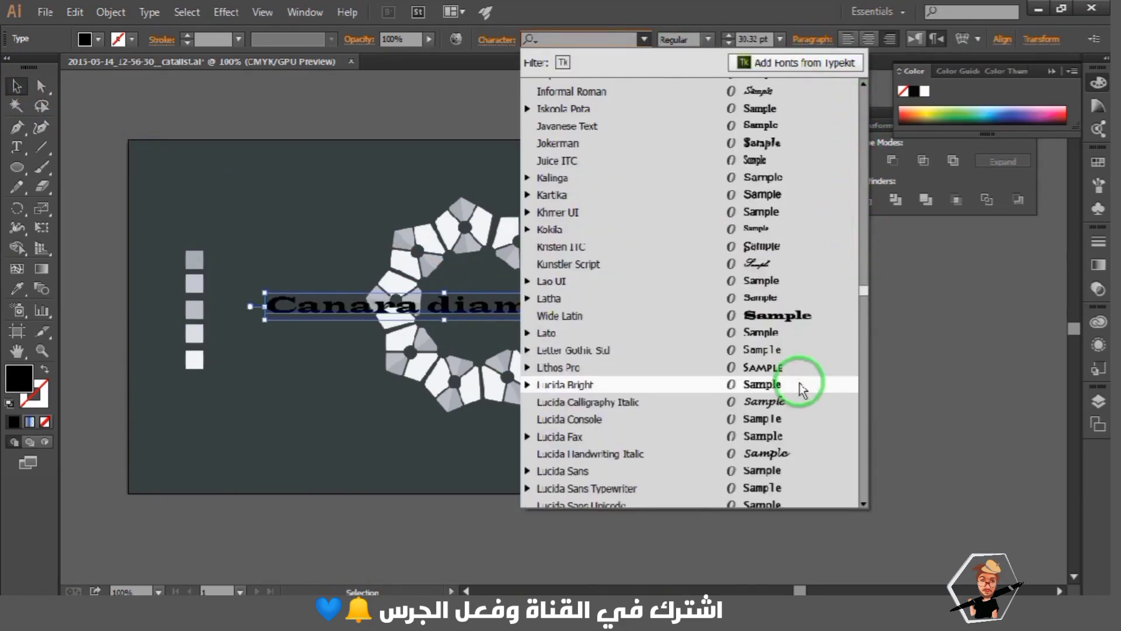
{"action": "left_click", "coordinate": [782, 298]}
{"action": "left_click", "coordinate": [16, 86]}
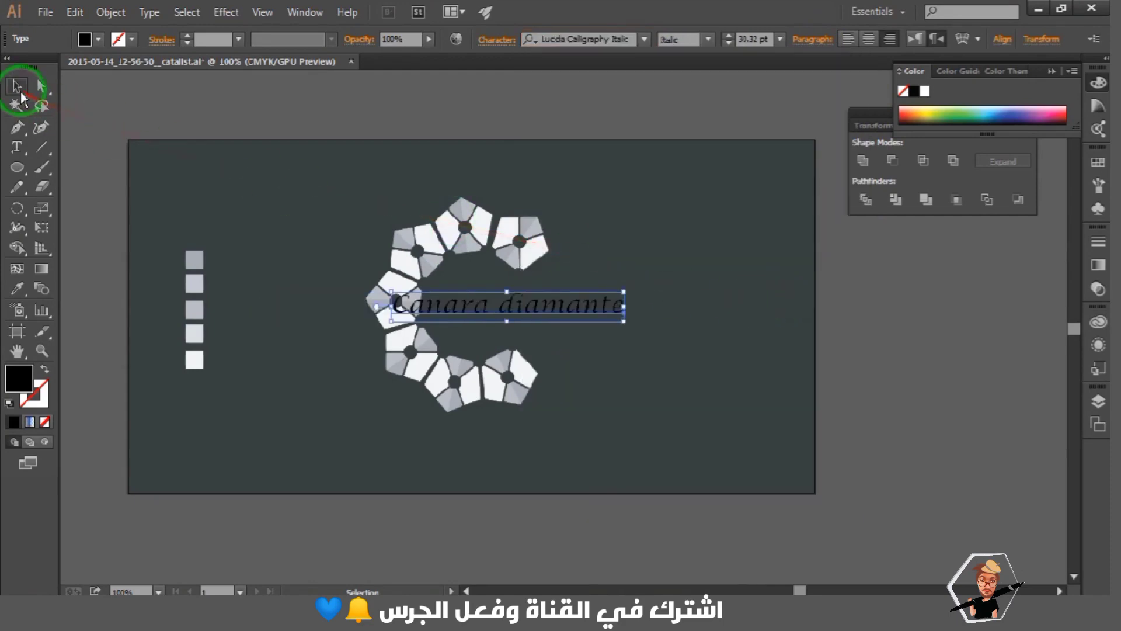
Move the text right so it starts inside the C's opening and adjust its size to about 32 pt
{"action": "left_click", "coordinate": [554, 320]}
{"action": "left_click_drag", "start_coordinate": [555, 320], "coordinate": [653, 311]}
{"action": "left_click", "coordinate": [640, 330]}
{"action": "left_click", "coordinate": [625, 320]}
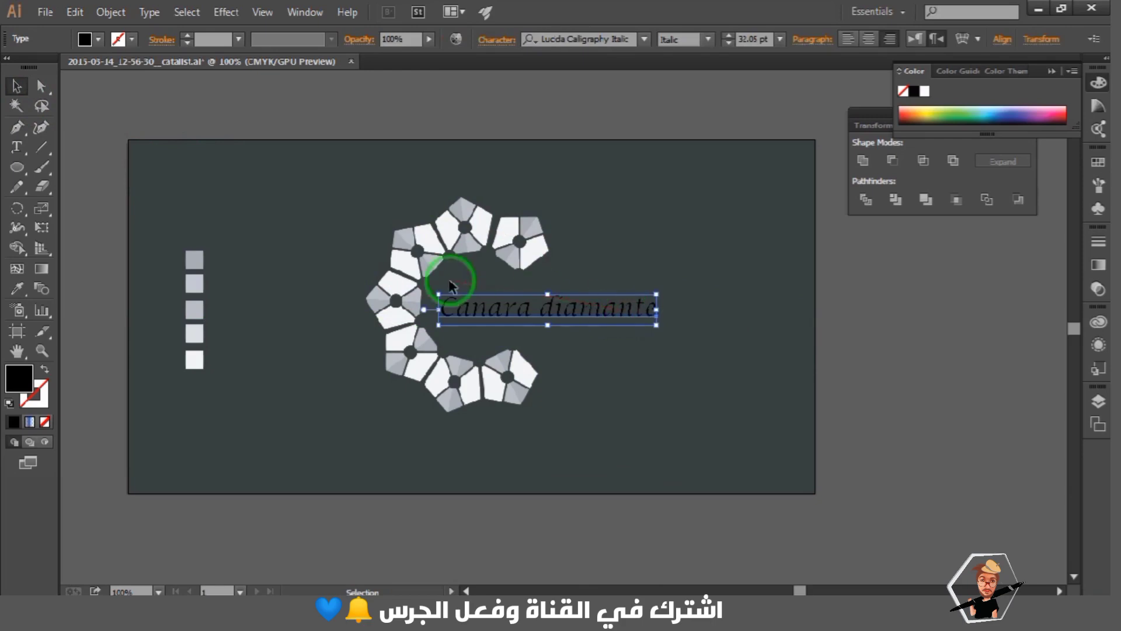
Colour the text with the darkest grey swatch from the sample column
{"action": "key", "text": "i"}
{"action": "left_click", "coordinate": [195, 257]}
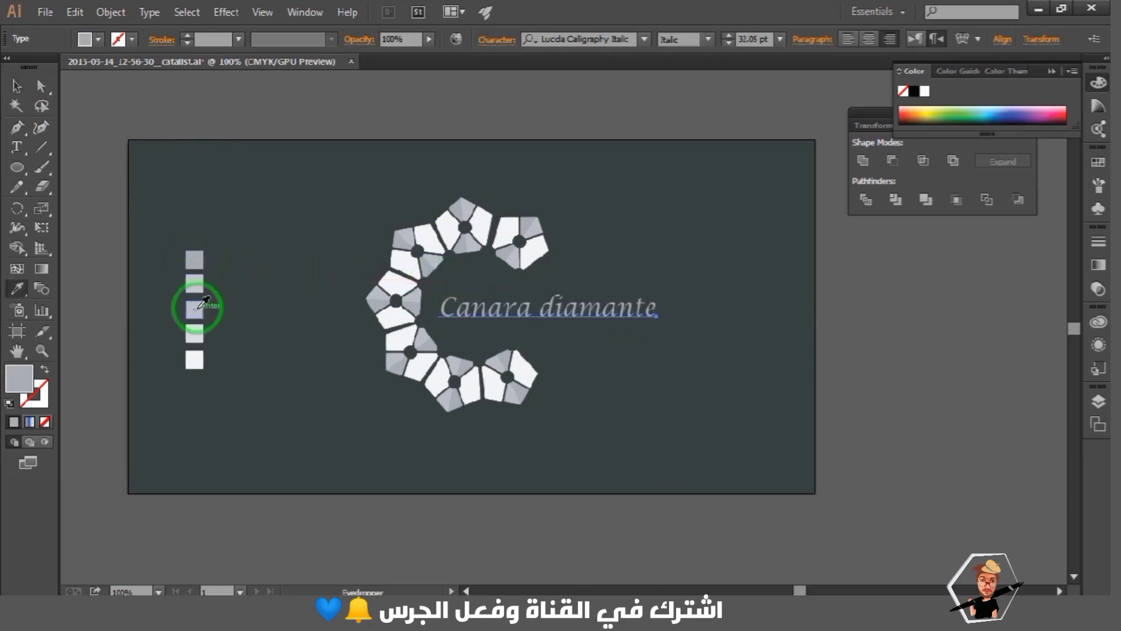
{"action": "left_click", "coordinate": [16, 87]}
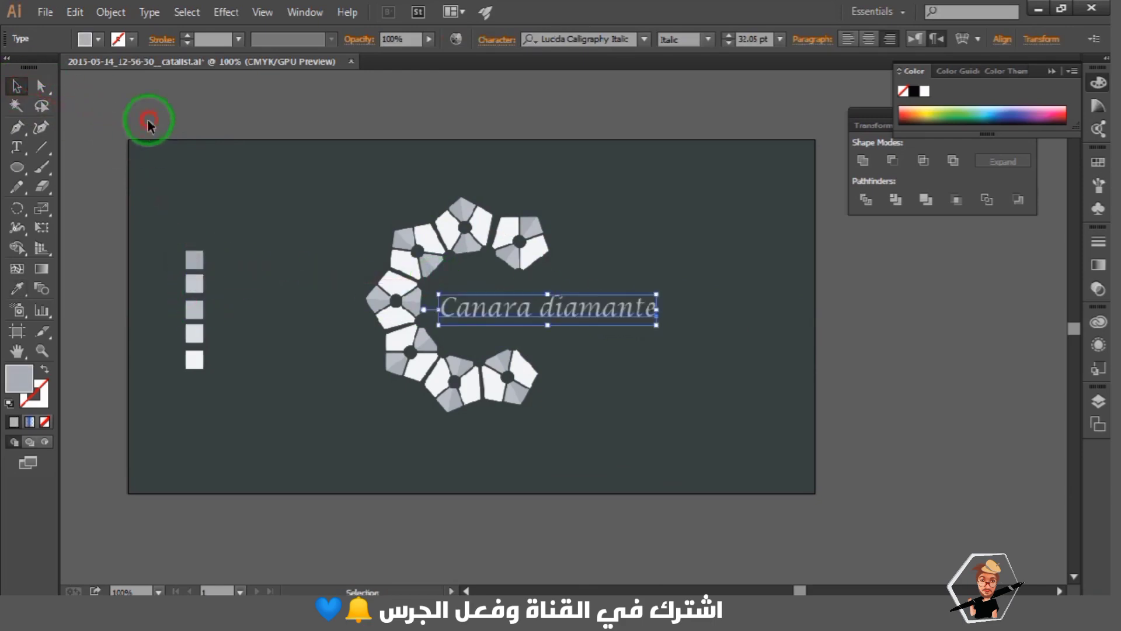
{"action": "left_click", "coordinate": [545, 387]}
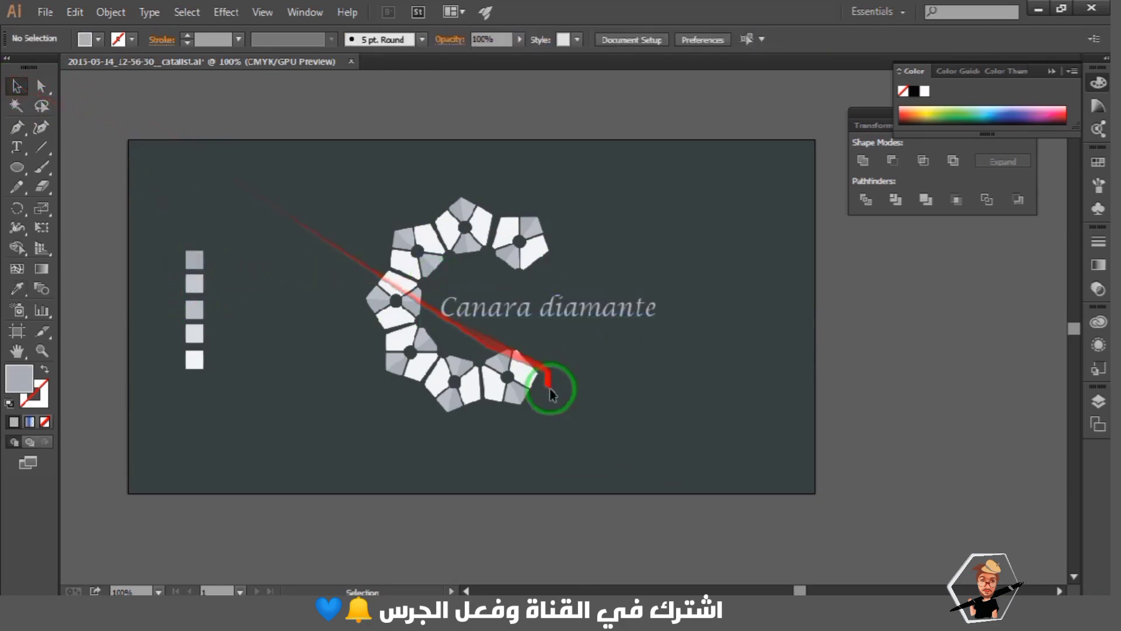
Change the text's font to Impact and scale it to about 41 pt in the C's opening
{"action": "left_click", "coordinate": [534, 310]}
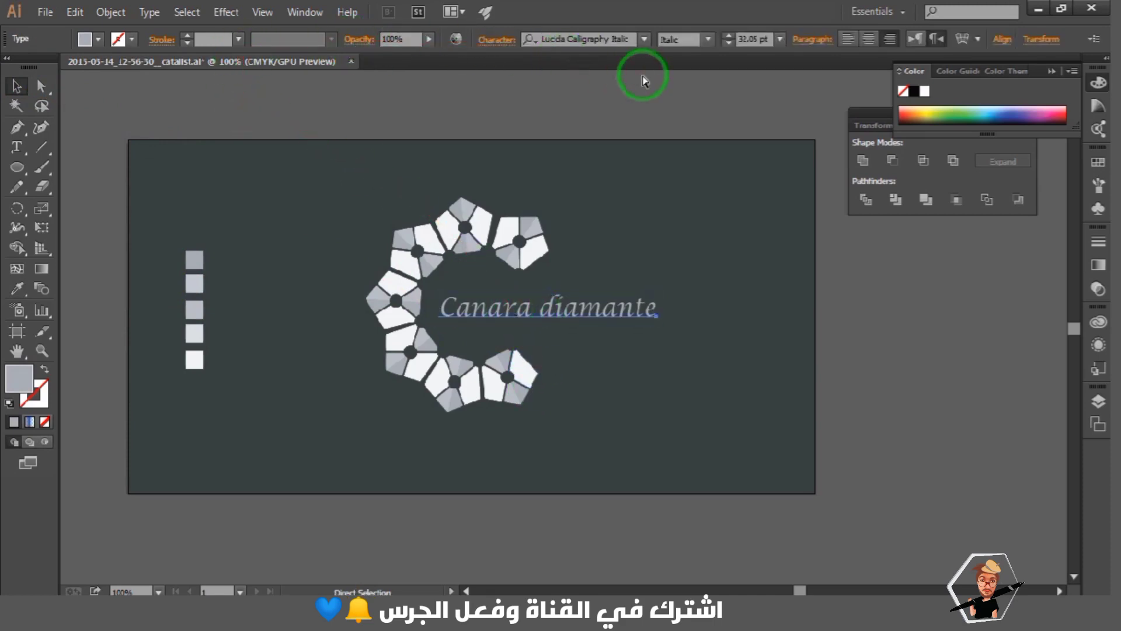
{"action": "left_click", "coordinate": [644, 39]}
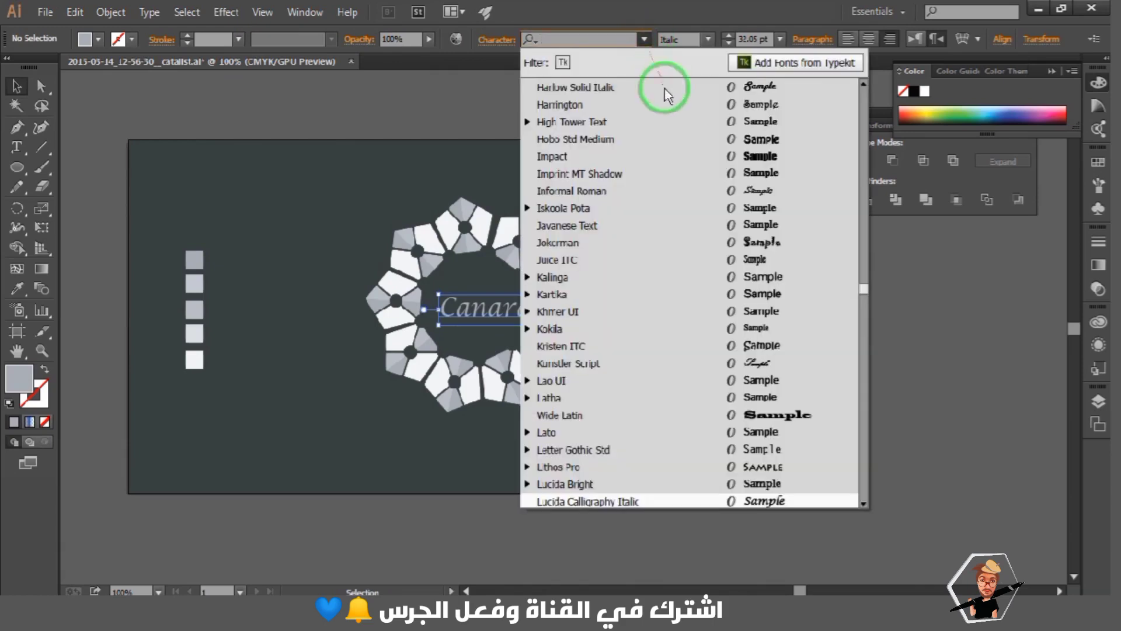
{"action": "left_click", "coordinate": [698, 164]}
{"action": "left_click_drag", "start_coordinate": [656, 325], "coordinate": [623, 312]}
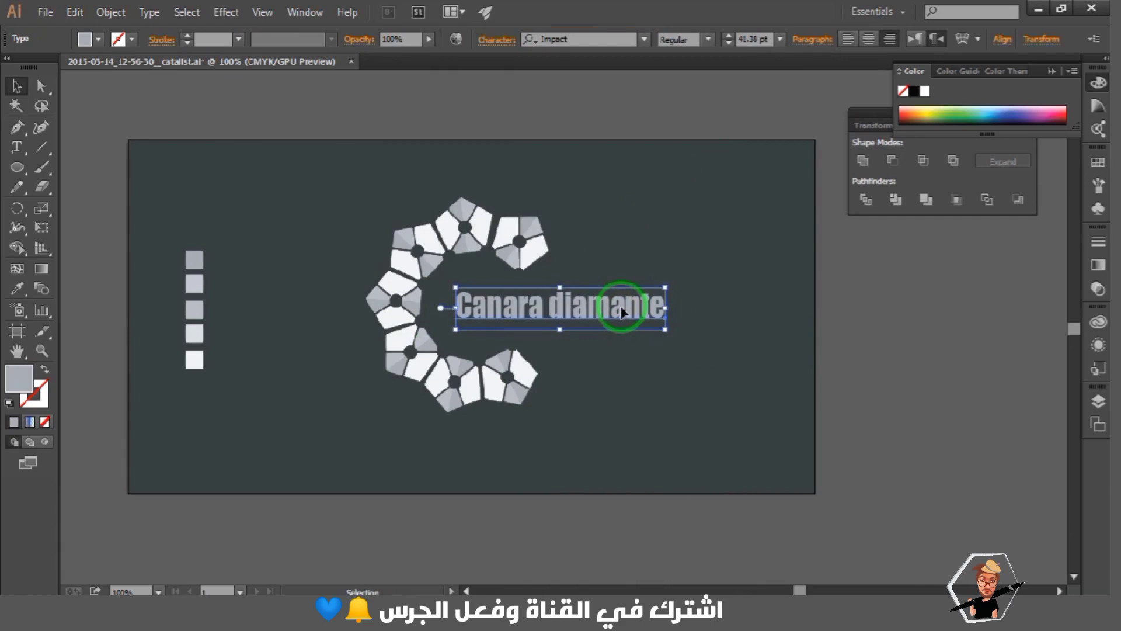
Nudge the text left in small increments until it sits closer to the inside of the C
{"action": "key", "text": "Left"}
{"action": "key", "text": "Left"}
{"action": "key", "text": "Left"}
{"action": "key", "text": "Left"}
{"action": "key", "text": "Left"}
{"action": "key", "text": "Left"}
{"action": "key", "text": "Left"}
{"action": "key", "text": "Left"}
{"action": "key", "text": "Left"}
{"action": "key", "text": "Left"}
{"action": "key", "text": "Left"}
{"action": "key", "text": "Left"}
{"action": "key", "text": "Left"}
{"action": "key", "text": "Left"}
{"action": "key", "text": "Left"}
{"action": "key", "text": "Left"}
{"action": "key", "text": "Left"}
{"action": "key", "text": "Left"}
{"action": "key", "text": "Left"}
{"action": "key", "text": "Left"}
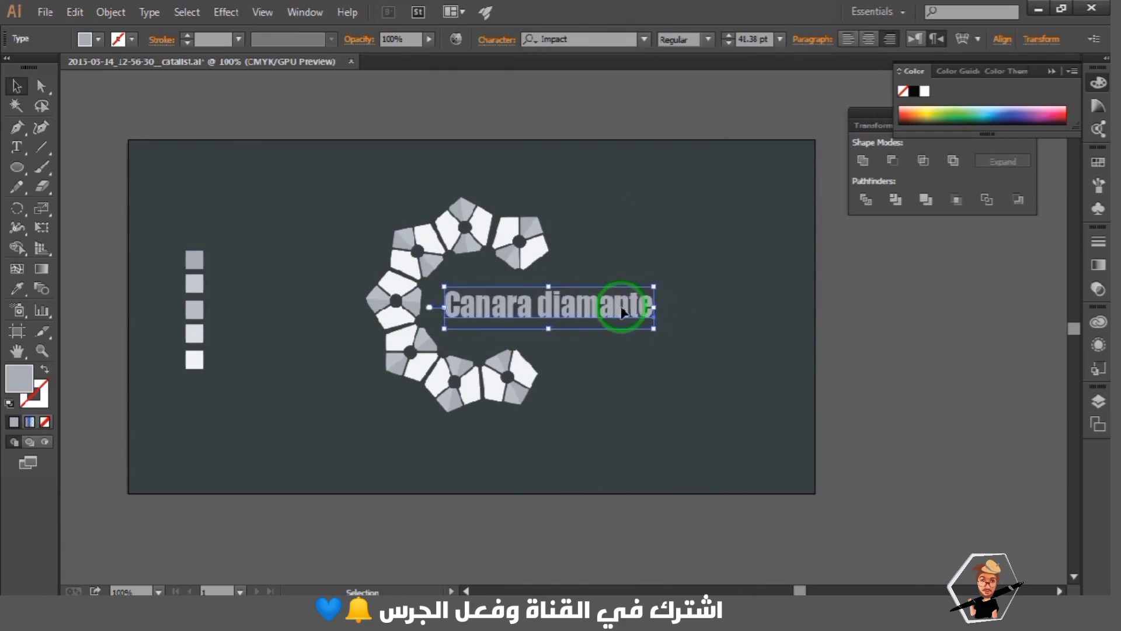
{"action": "left_click", "coordinate": [689, 248]}
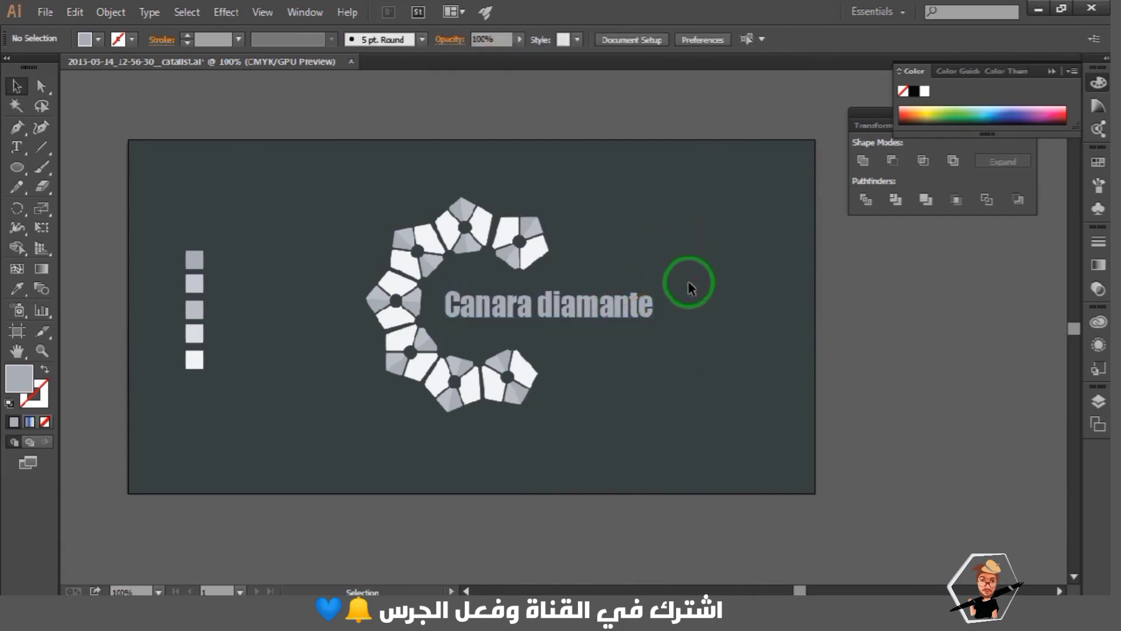
Show the layer list and delete the column of grey sample swatches
{"action": "key", "text": "F7"}
{"action": "left_click_drag", "start_coordinate": [275, 225], "coordinate": [127, 408]}
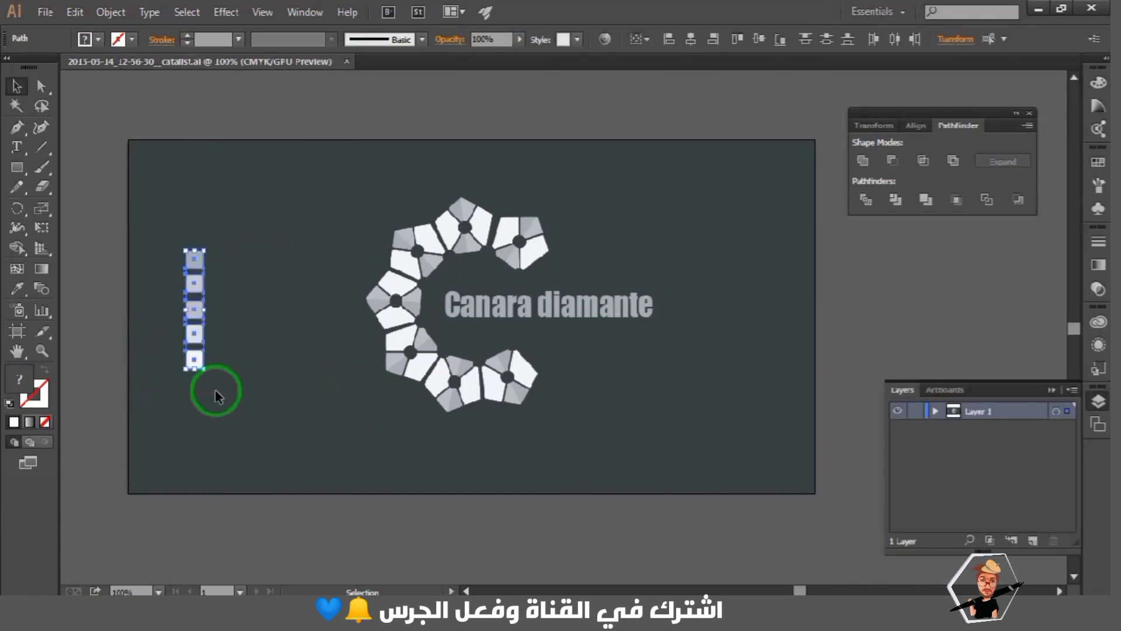
{"action": "key", "text": "Delete"}
Unlock the dark background path in Layer 1 and hide it
{"action": "left_click", "coordinate": [935, 411]}
{"action": "scroll", "coordinate": [958, 478], "scroll_direction": "down", "scroll_amount": 3}
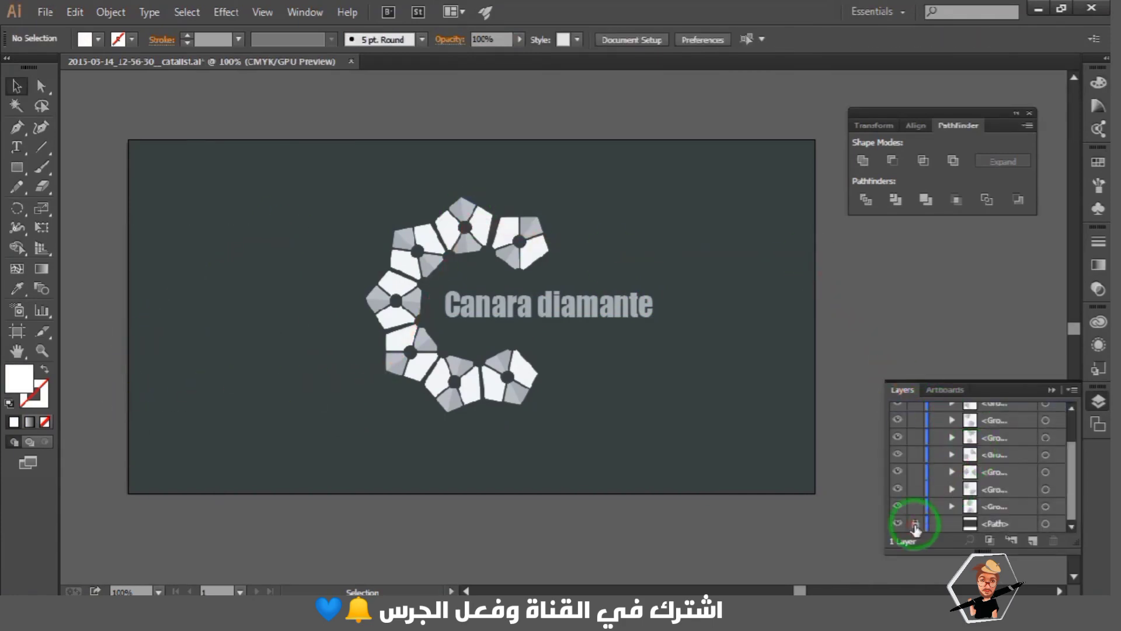
{"action": "left_click", "coordinate": [915, 525]}
{"action": "left_click", "coordinate": [898, 523]}
Export the logo as a PNG to the Pictures folder at High (300 ppi) resolution with a transparent background
{"action": "left_click", "coordinate": [45, 12]}
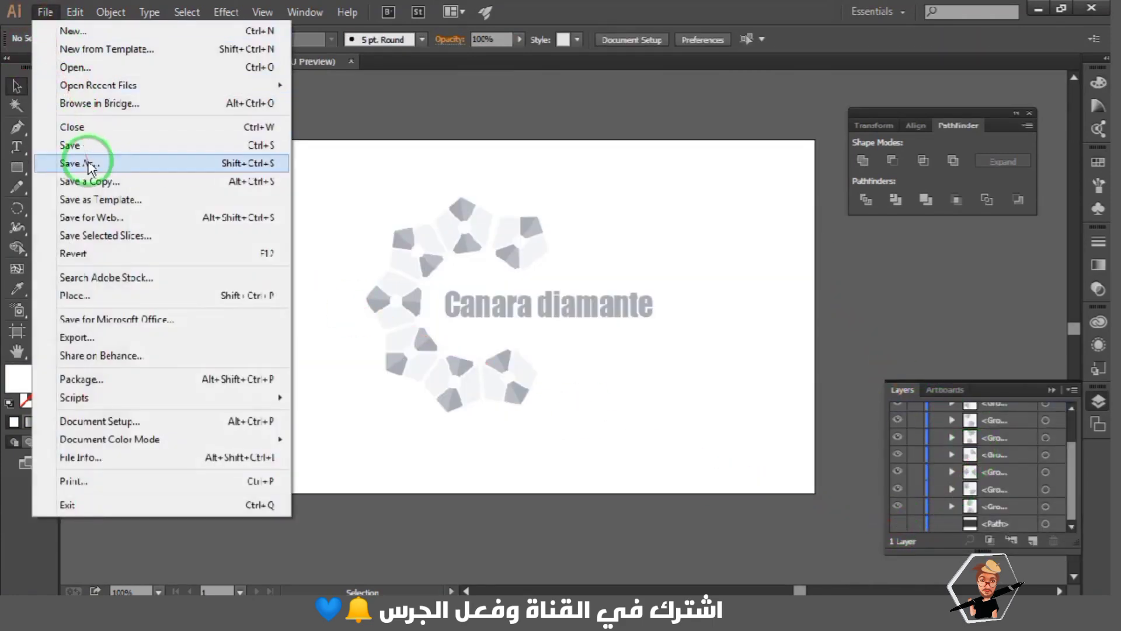
{"action": "left_click", "coordinate": [73, 339]}
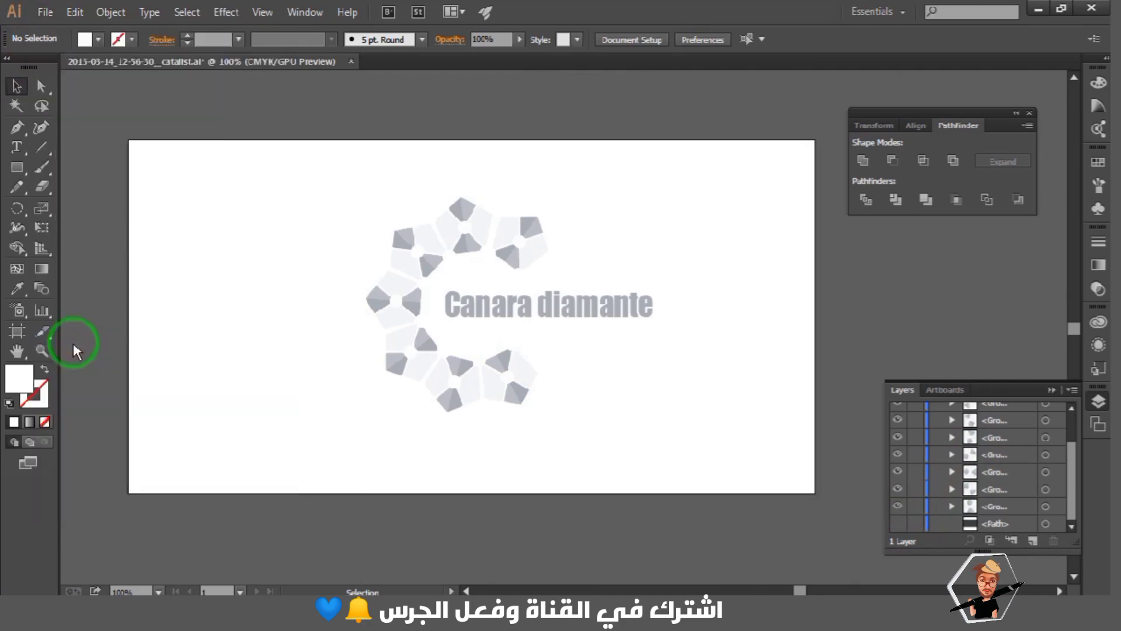
{"action": "left_click", "coordinate": [157, 331]}
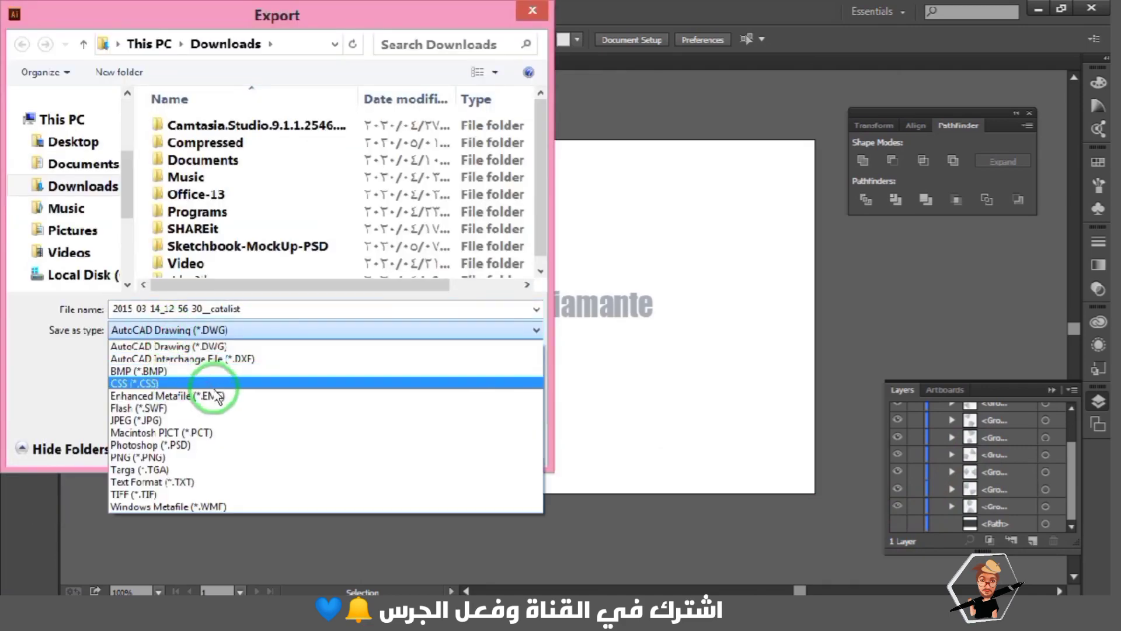
{"action": "left_click", "coordinate": [140, 458]}
{"action": "left_click", "coordinate": [100, 232]}
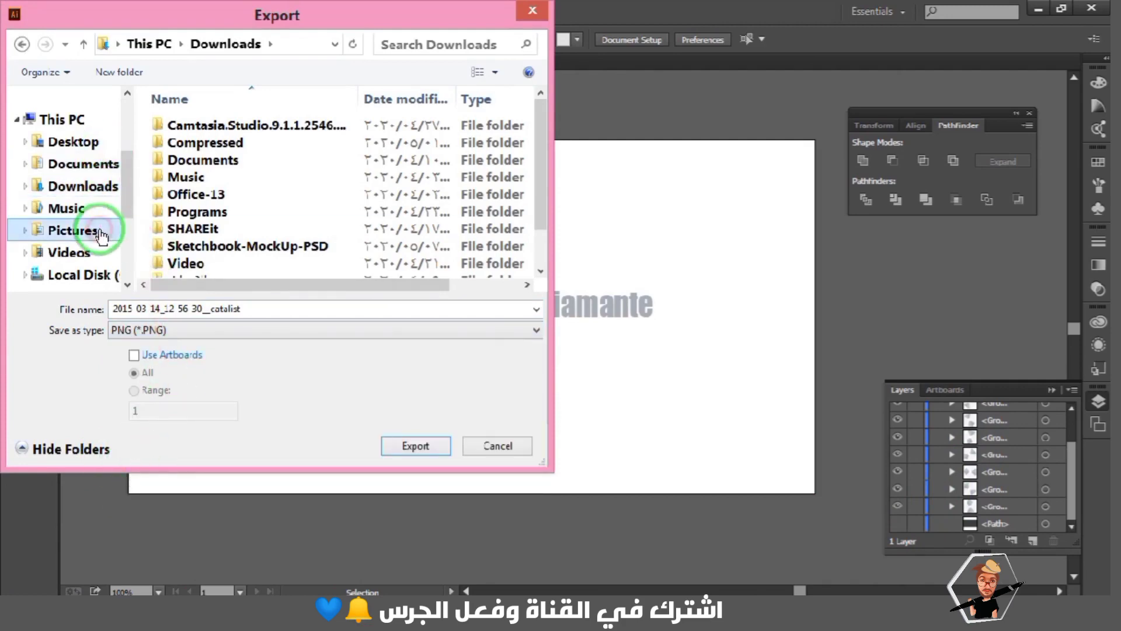
{"action": "left_click", "coordinate": [420, 443]}
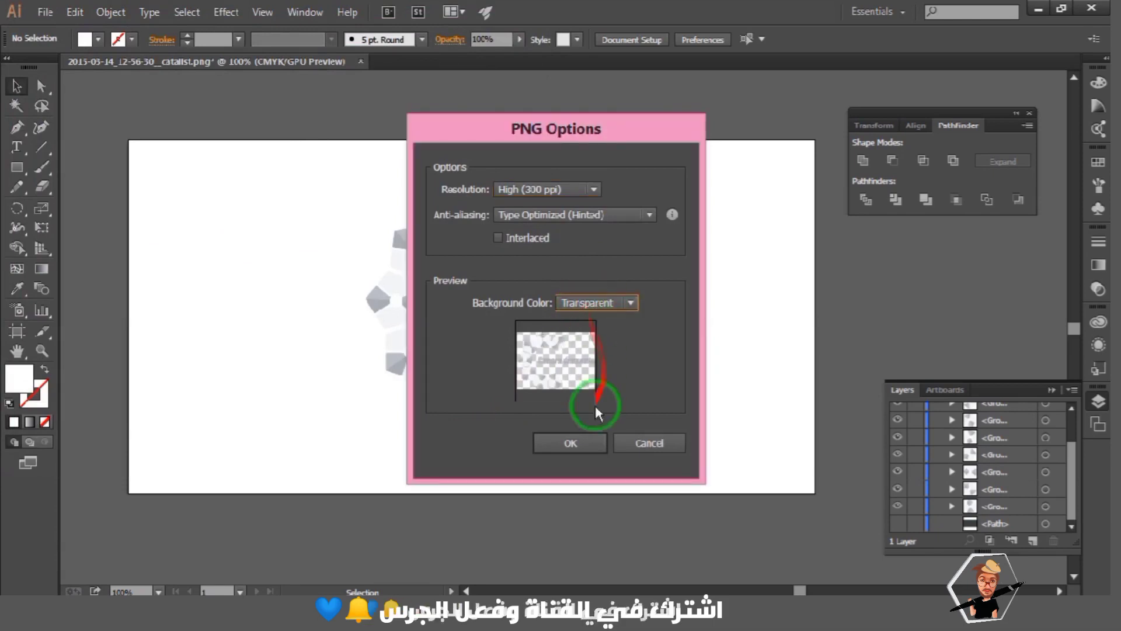
{"action": "left_click", "coordinate": [584, 447]}
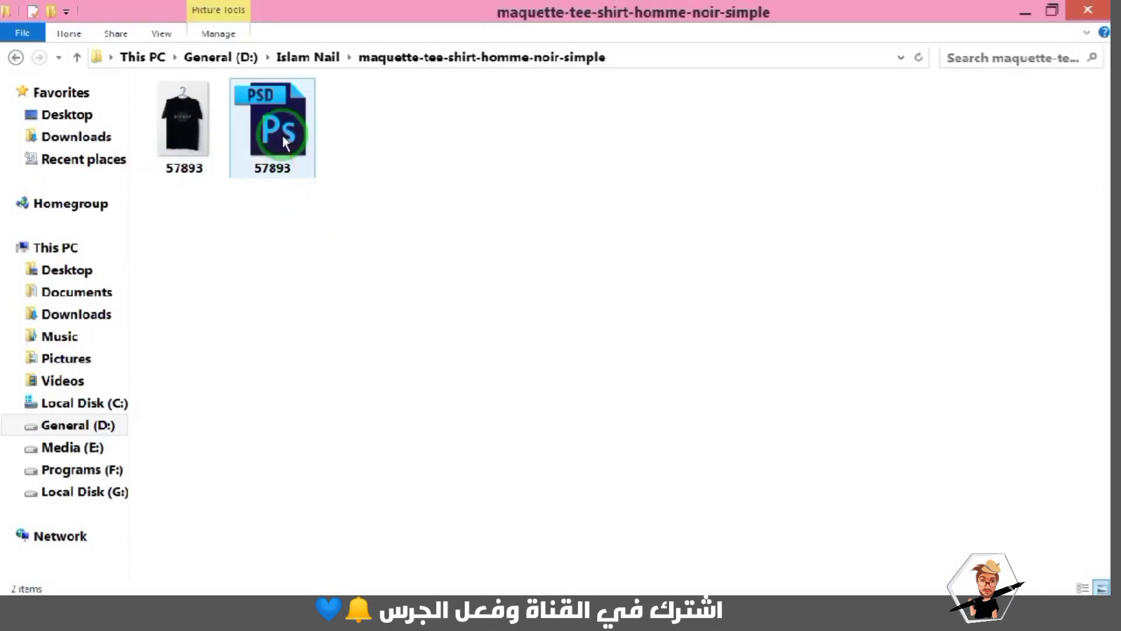
Open the T-shirt mockup file 57893.psd in Photoshop and activate the Move tool
{"action": "right_click", "coordinate": [296, 137]}
{"action": "left_click", "coordinate": [305, 145]}
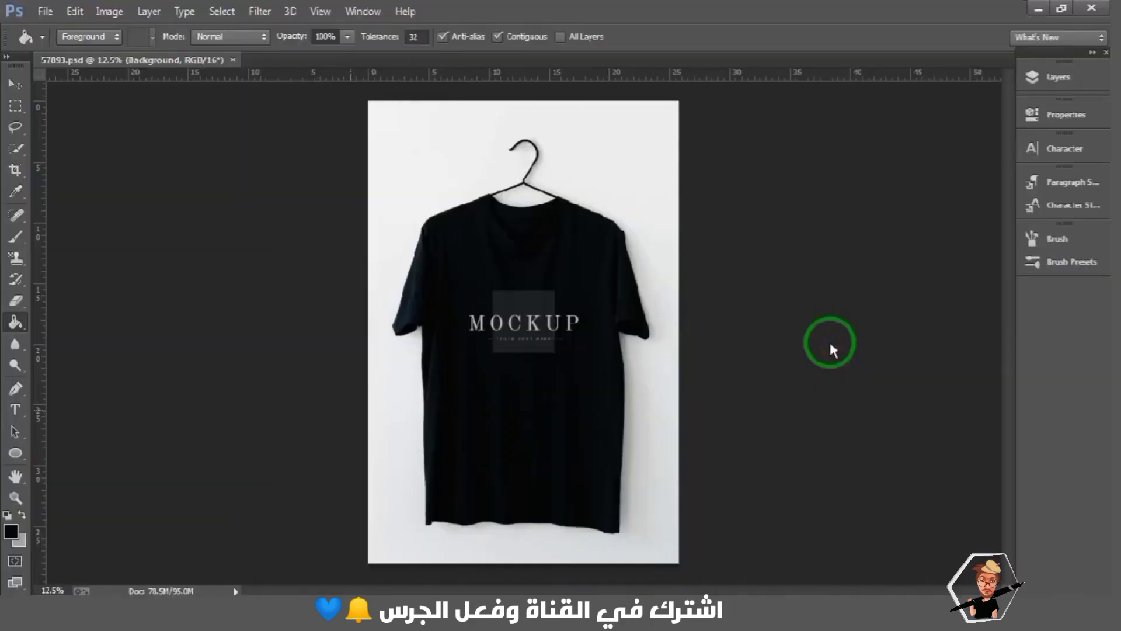
{"action": "key", "text": "v"}
Show the mockup's layers and open the contents of the Graphic smart object
{"action": "left_click", "coordinate": [1021, 137]}
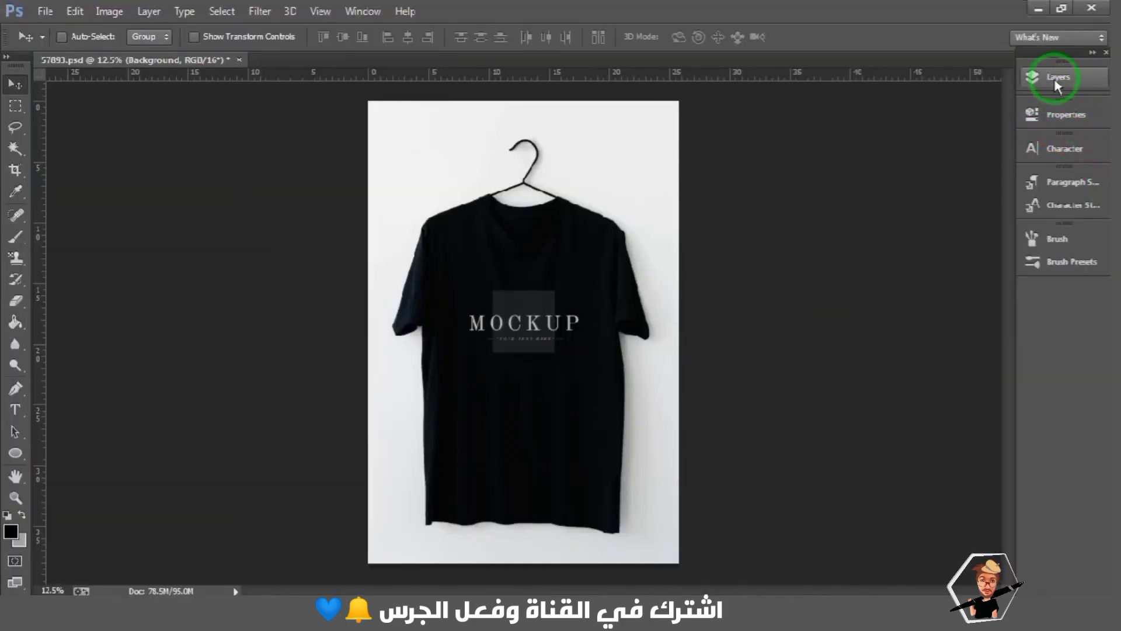
{"action": "left_click", "coordinate": [1057, 82]}
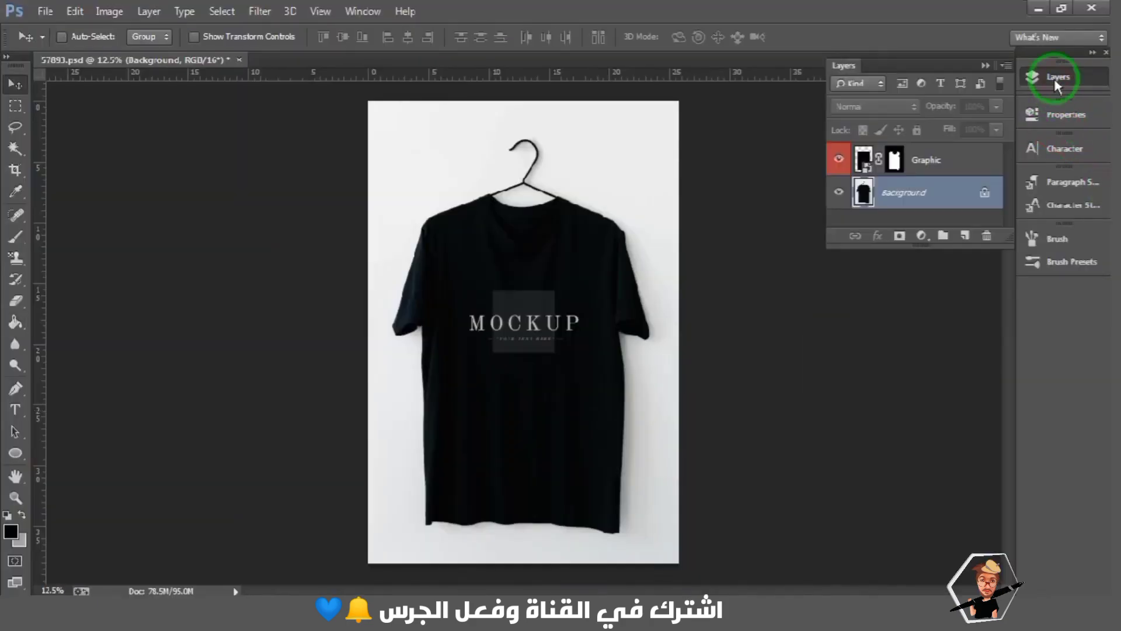
{"action": "double_click", "coordinate": [864, 159]}
{"action": "left_click", "coordinate": [545, 264]}
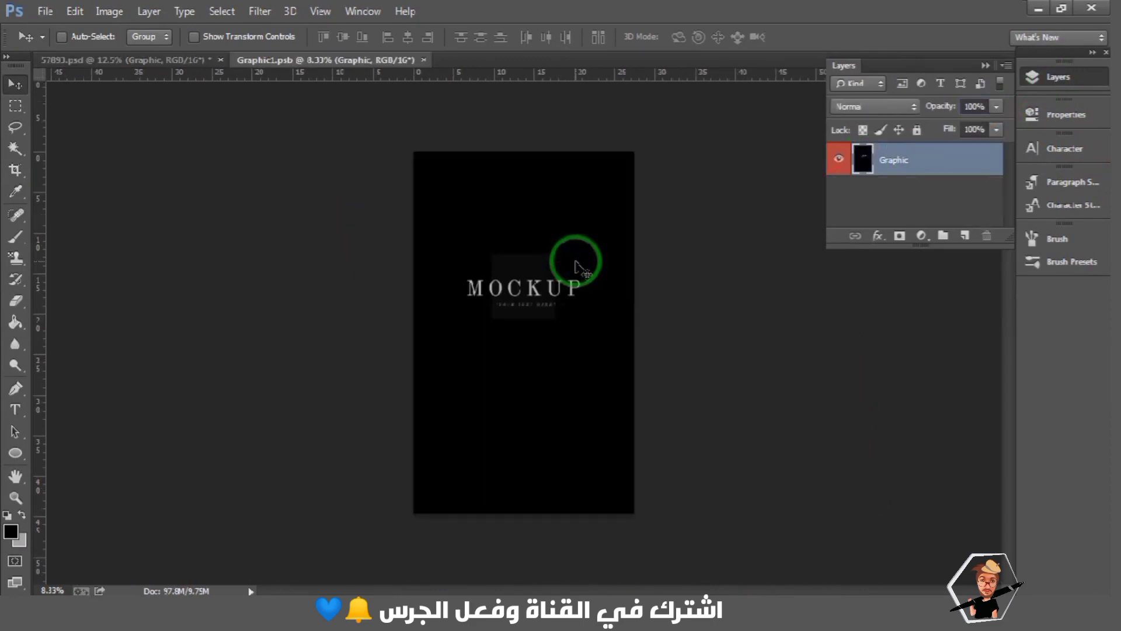
Paint over the MOCKUP text in the graphic with a black brush enlarged to 700 px
{"action": "left_click", "coordinate": [16, 236]}
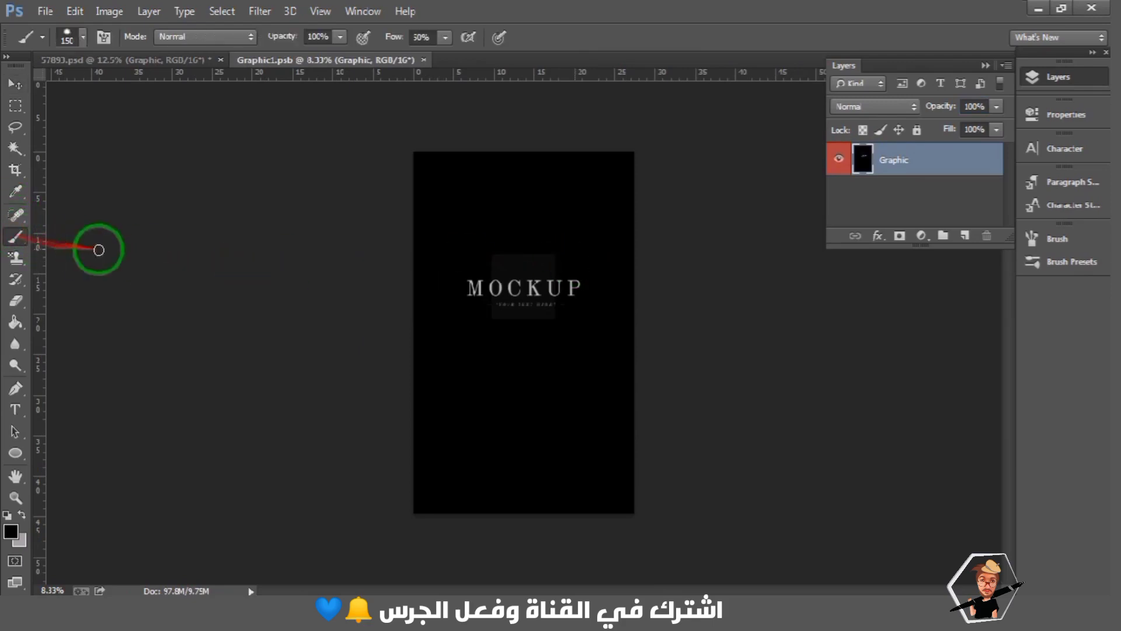
{"action": "mouse_move", "coordinate": [475, 255]}
{"action": "left_mouse_down"}
{"action": "mouse_move", "coordinate": [462, 301]}
{"action": "mouse_move", "coordinate": [489, 261]}
{"action": "mouse_move", "coordinate": [511, 326]}
{"action": "mouse_move", "coordinate": [550, 262]}
{"action": "mouse_move", "coordinate": [562, 300]}
{"action": "mouse_move", "coordinate": [545, 289]}
{"action": "mouse_move", "coordinate": [559, 281]}
{"action": "mouse_move", "coordinate": [579, 296]}
{"action": "mouse_move", "coordinate": [558, 294]}
{"action": "mouse_move", "coordinate": [545, 314]}
{"action": "mouse_move", "coordinate": [508, 327]}
{"action": "left_mouse_up"}
{"action": "key", "text": "bracketright"}
{"action": "key", "text": "bracketright"}
{"action": "key", "text": "bracketright"}
{"action": "key", "text": "bracketright"}
{"action": "key", "text": "bracketright"}
{"action": "key", "text": "bracketright"}
{"action": "key", "text": "bracketright"}
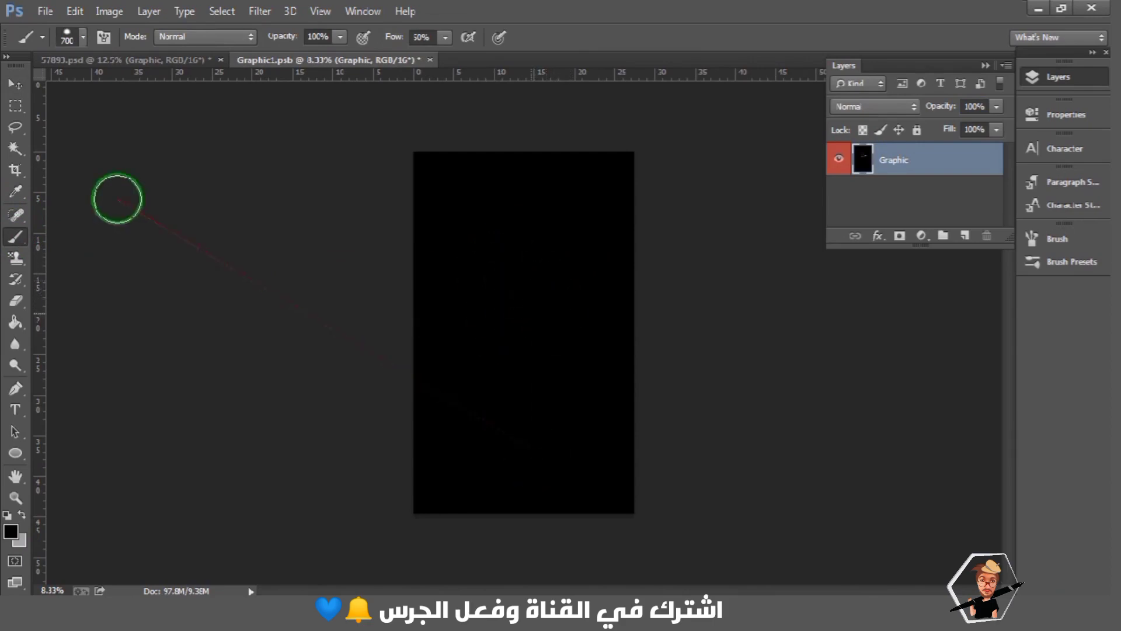
Place the logo PNG 2015-03-14_12-56-30__catalist from the Desktop and scale it about its centre to about 152%
{"action": "left_click", "coordinate": [17, 86]}
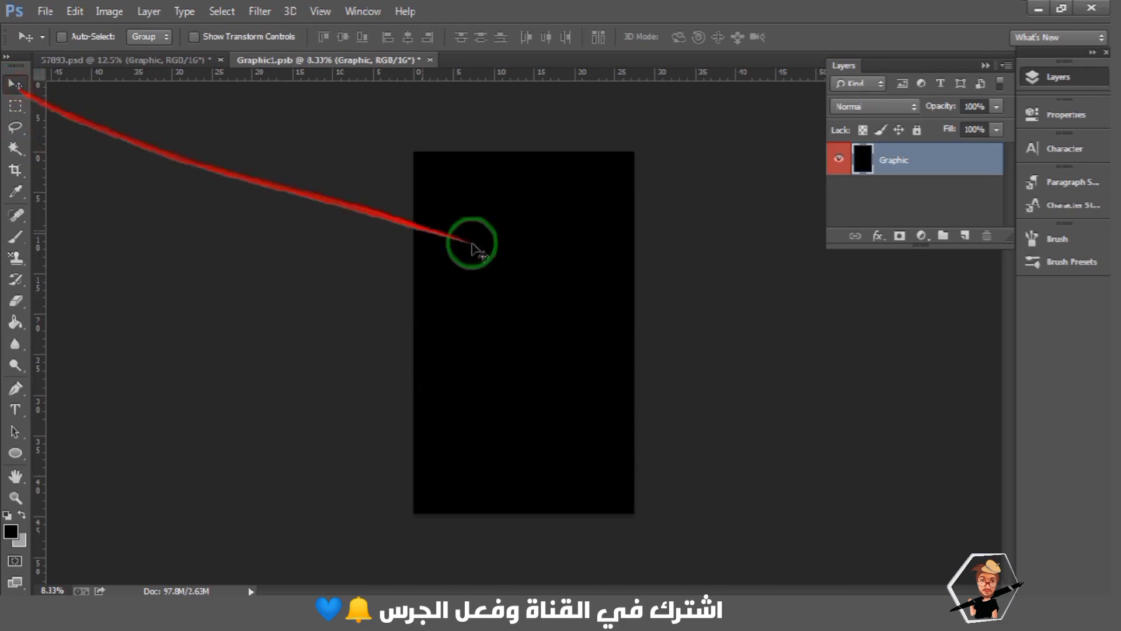
{"action": "left_click", "coordinate": [45, 11]}
{"action": "left_click", "coordinate": [96, 282]}
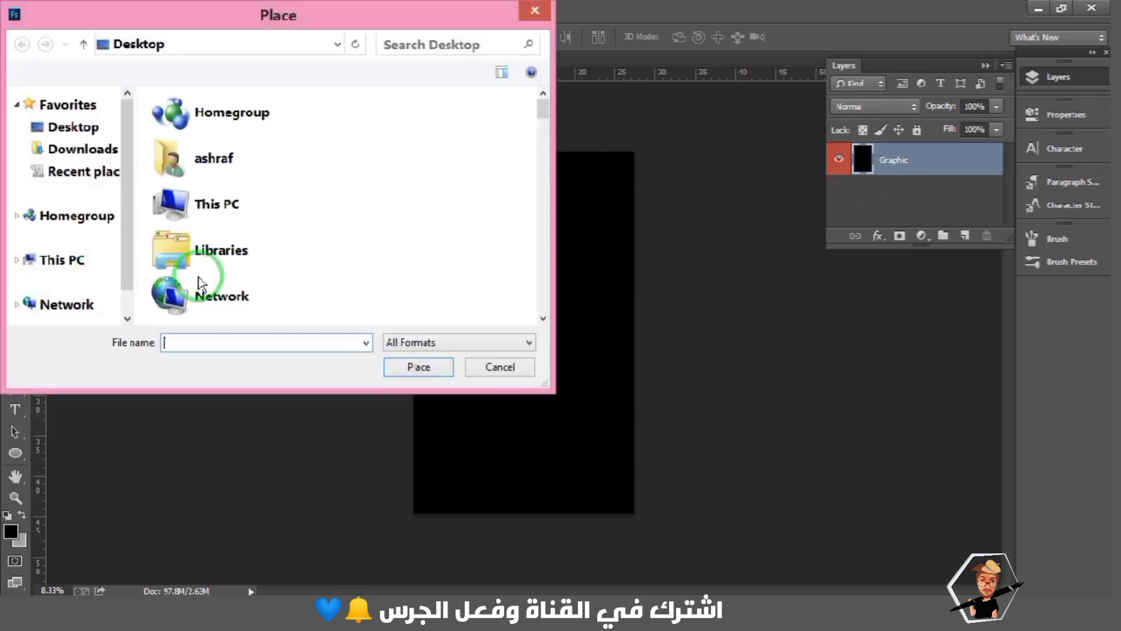
{"action": "scroll", "coordinate": [234, 234], "scroll_direction": "down", "scroll_amount": 5}
{"action": "left_click", "coordinate": [251, 175]}
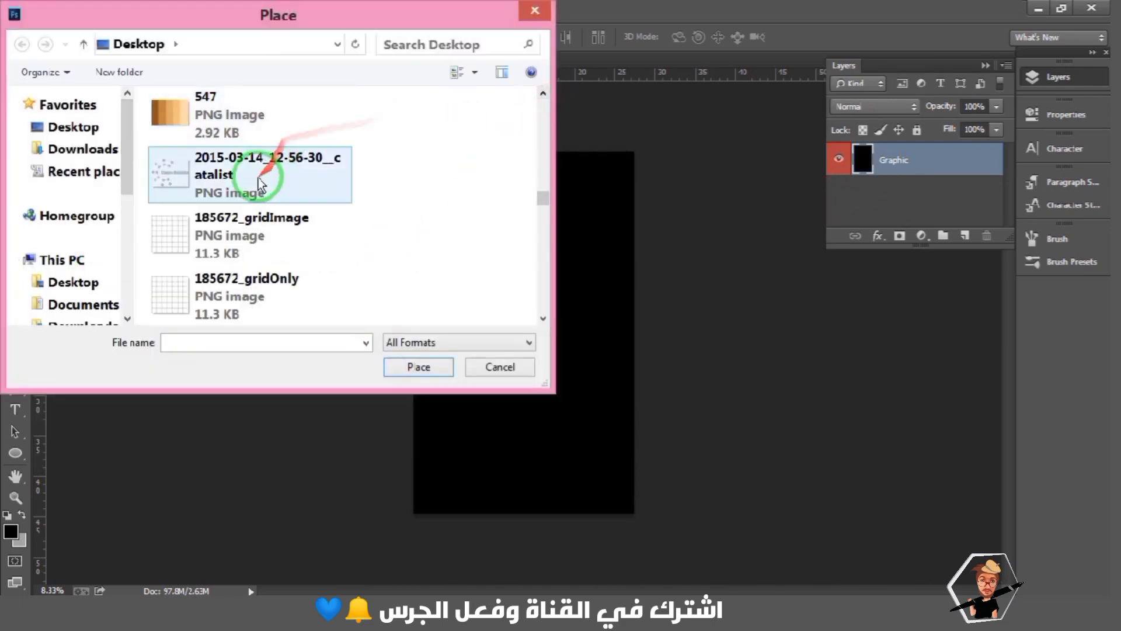
{"action": "left_click", "coordinate": [439, 374]}
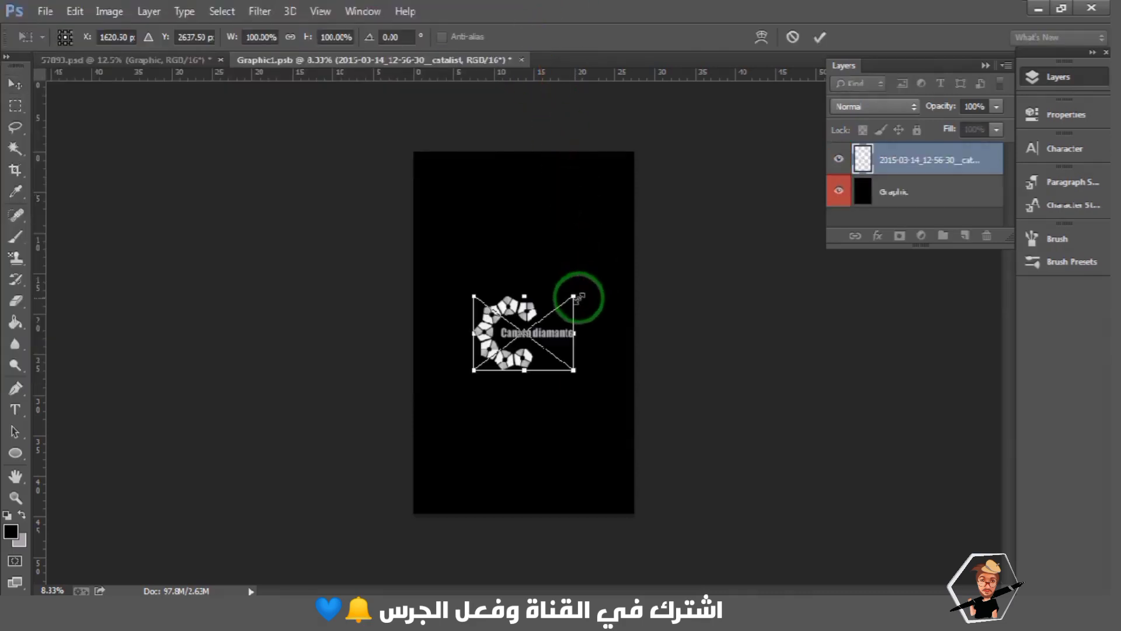
{"action": "left_click_drag", "start_coordinate": [574, 296], "coordinate": [599, 283]}
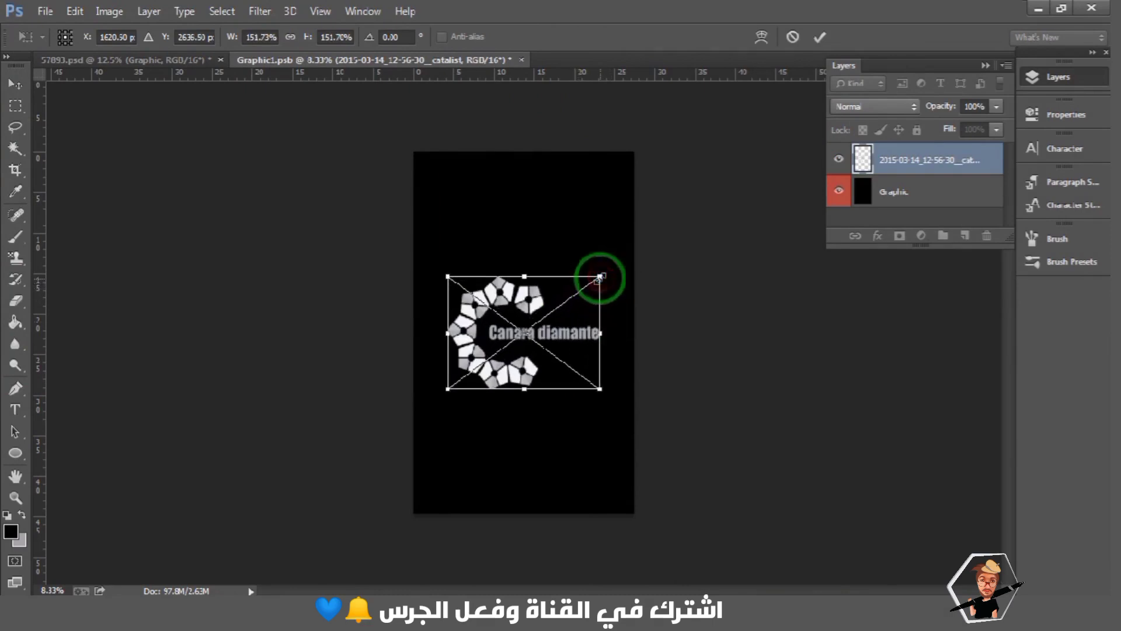
{"action": "key", "text": "Return"}
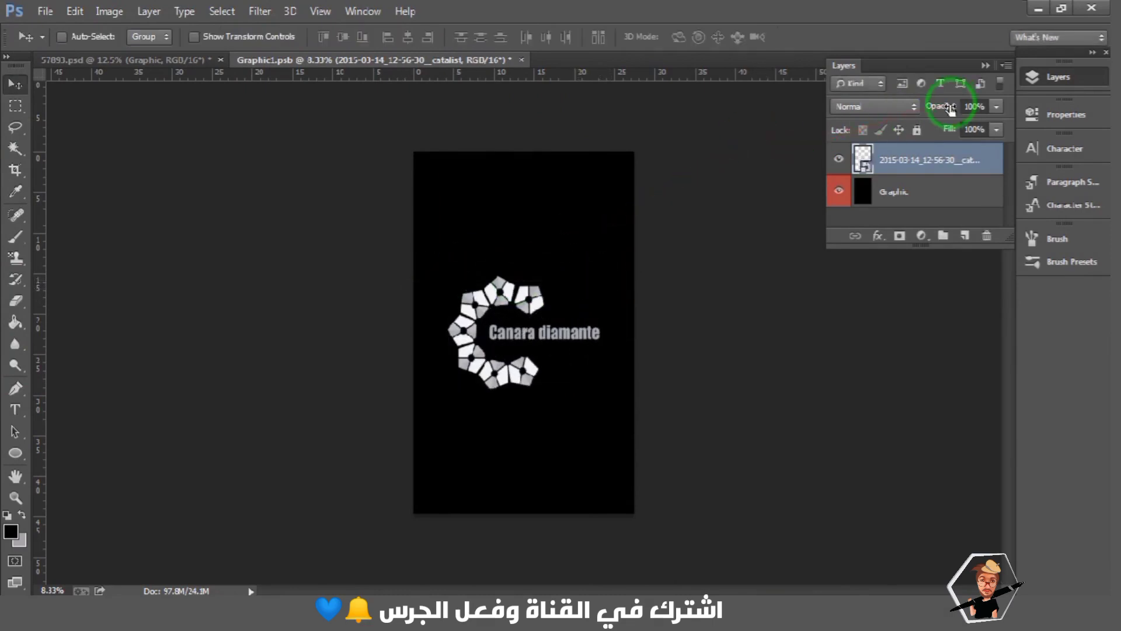
Set the placed logo's opacity to 80% and shift it slightly to the right on the black graphic
{"action": "type", "text": "80"}
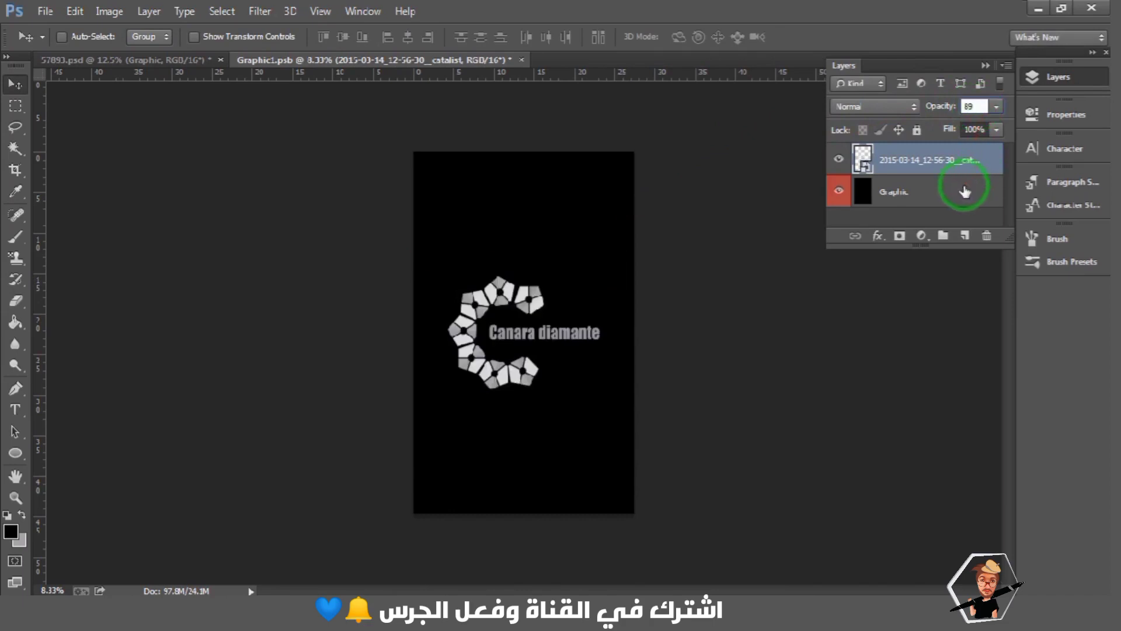
{"action": "key", "text": "Return"}
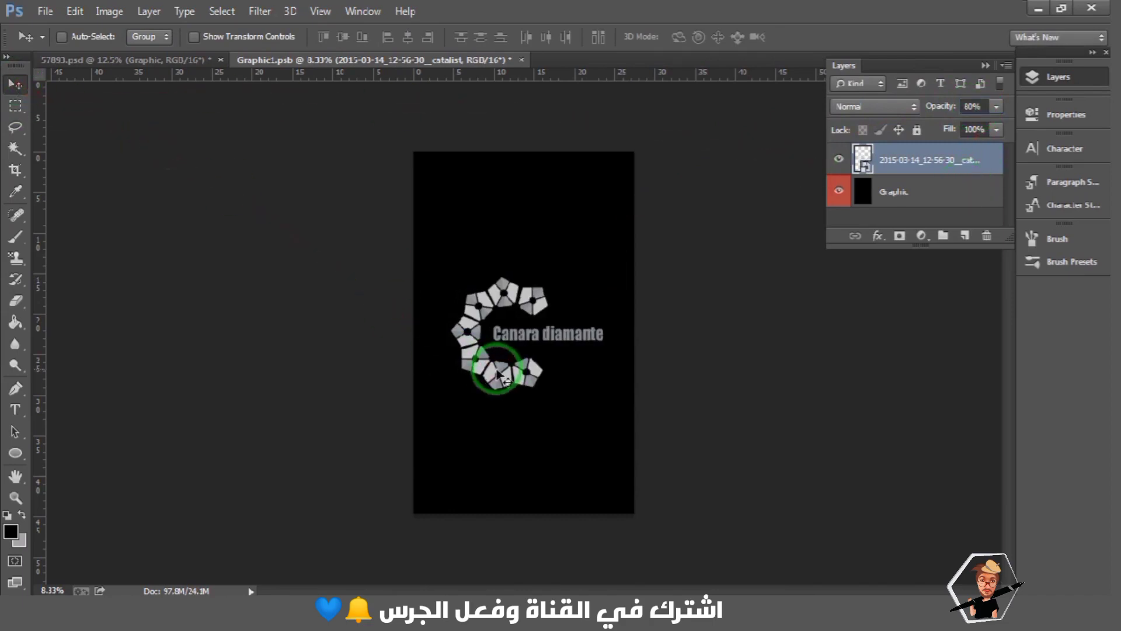
{"action": "left_click_drag", "start_coordinate": [496, 370], "coordinate": [500, 373]}
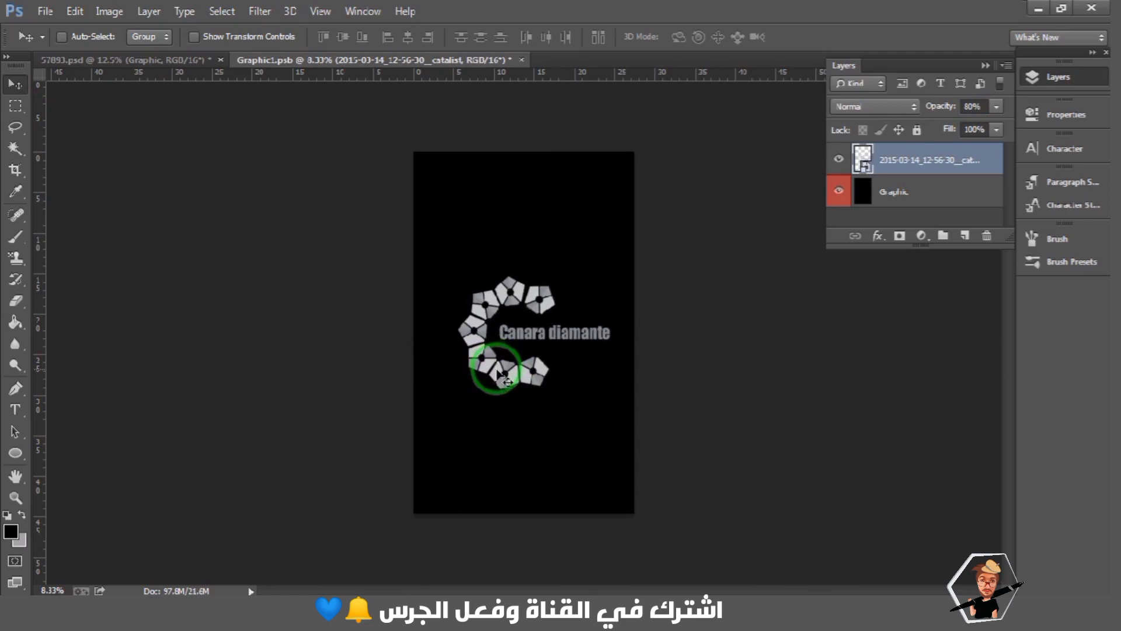
Save the edited smart object contents, return to the T-shirt mockup 57893.psd and collapse the layers display
{"action": "left_click", "coordinate": [46, 13]}
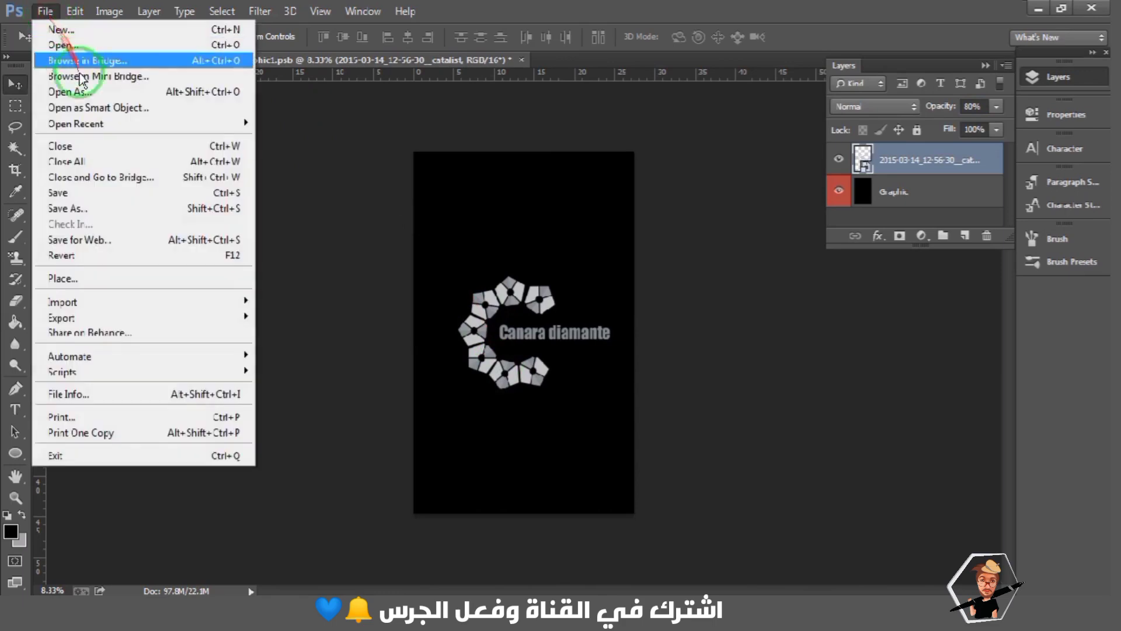
{"action": "left_click", "coordinate": [93, 196]}
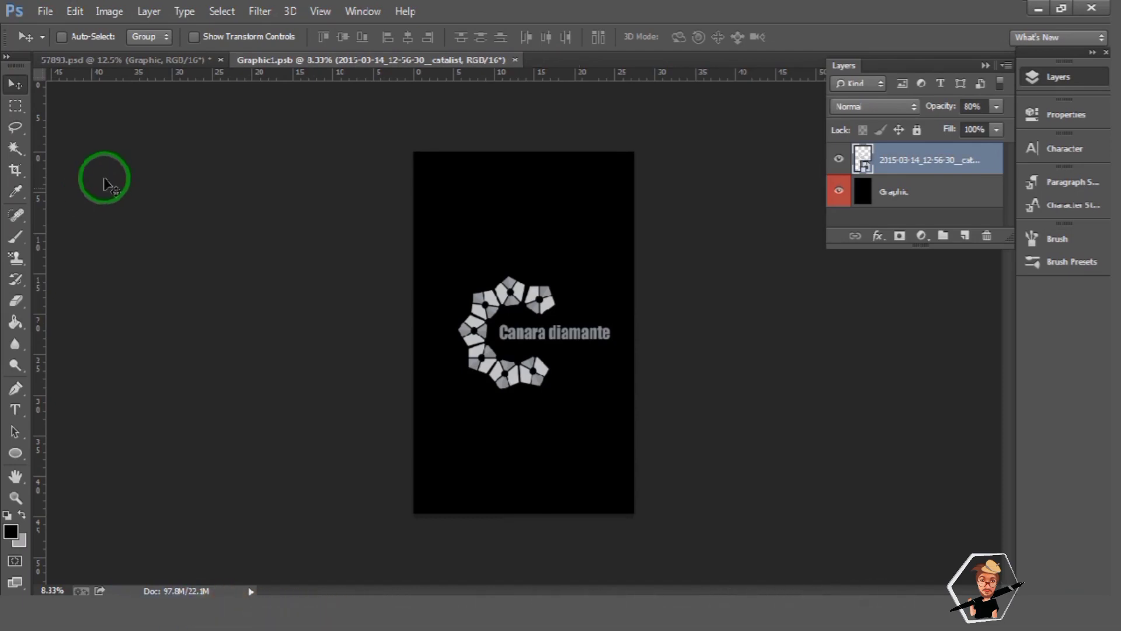
{"action": "left_click", "coordinate": [115, 58]}
{"action": "left_click", "coordinate": [985, 66]}
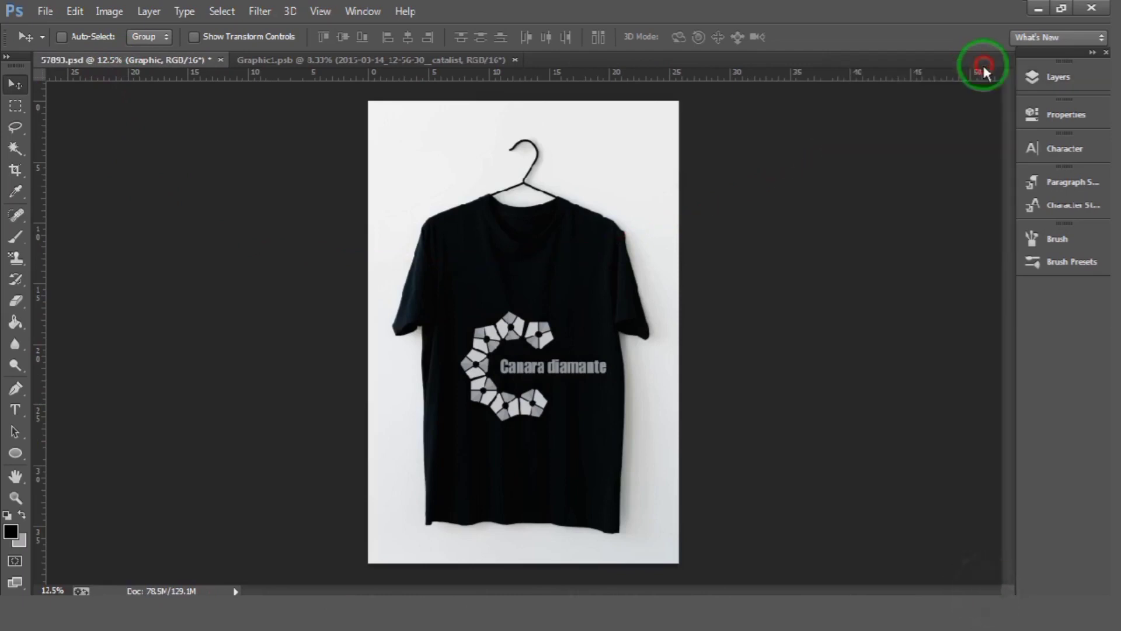